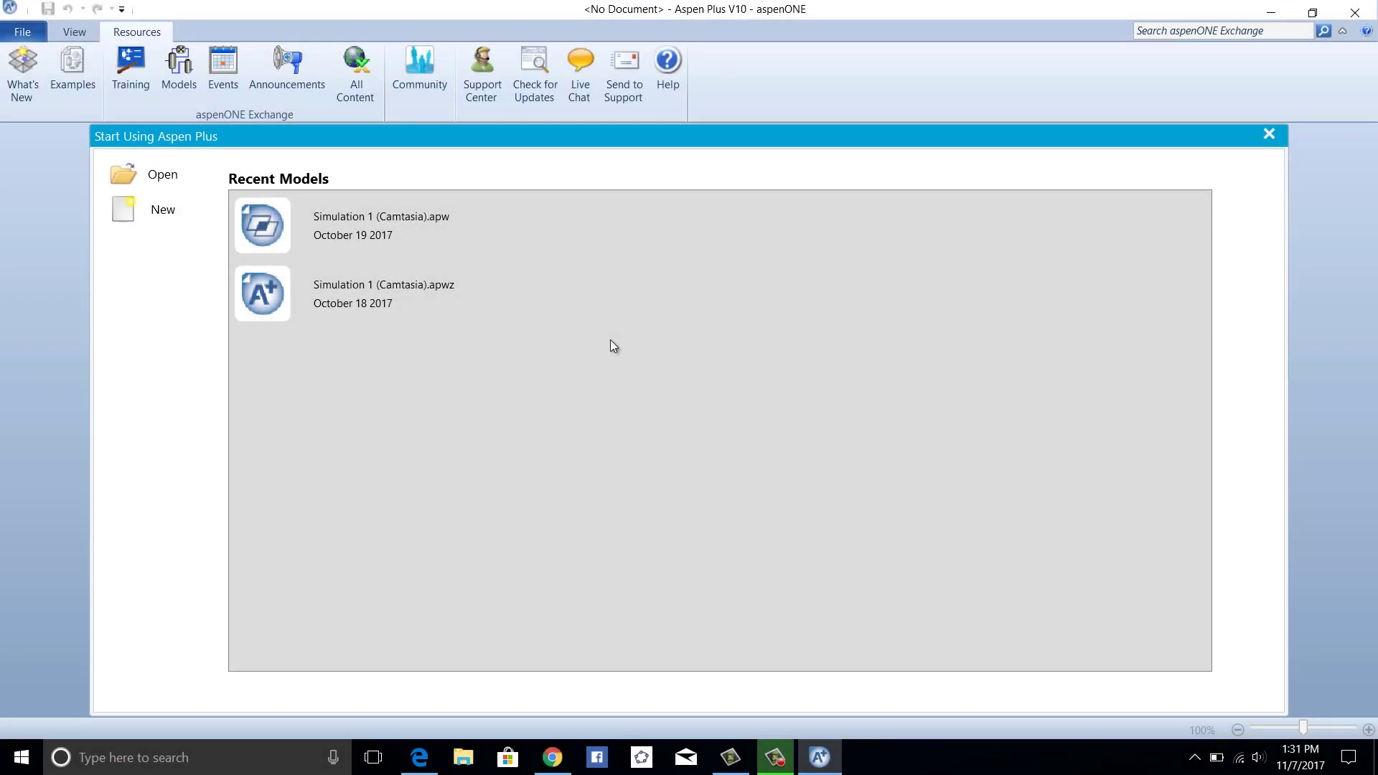
Create a blank simulation and enter METHANOL as the first component.
left_click(174, 214)
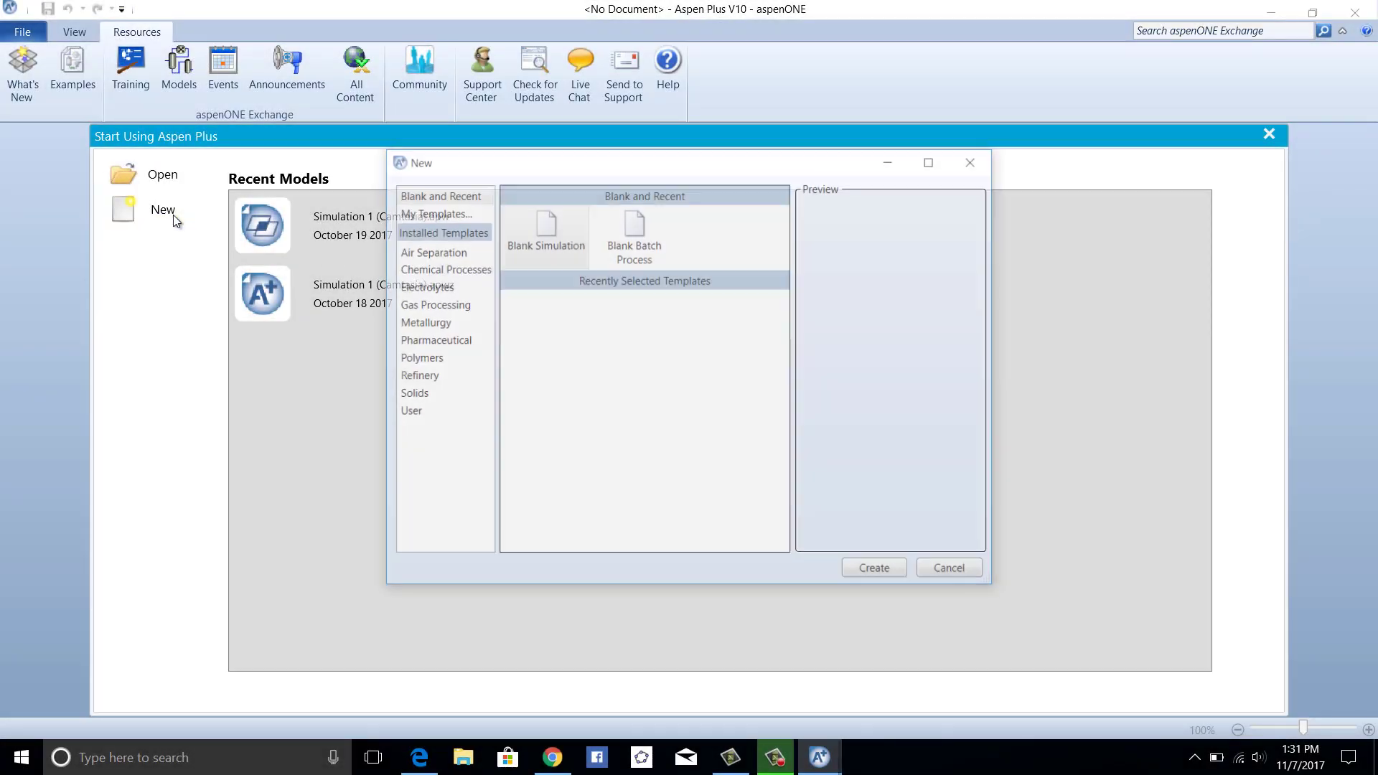
left_click(877, 572)
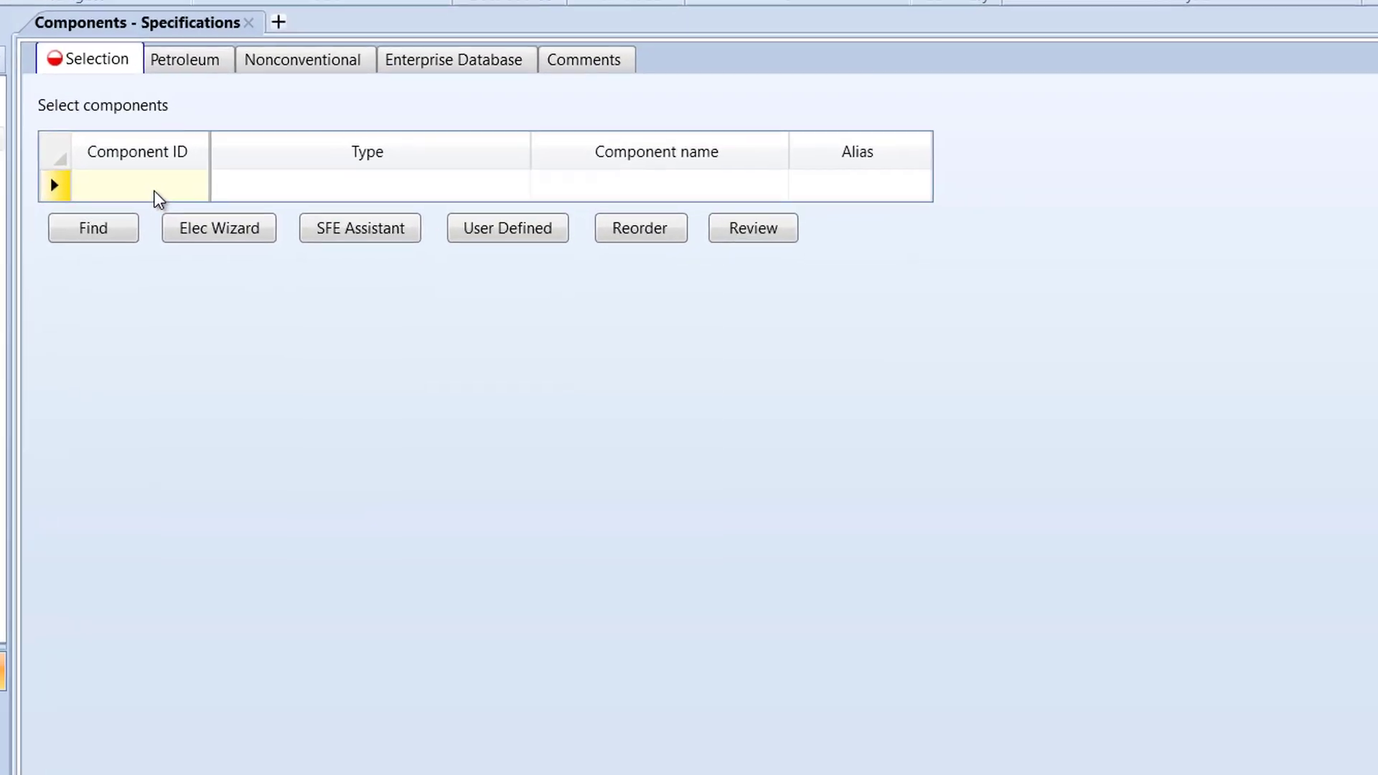
left_click(155, 191)
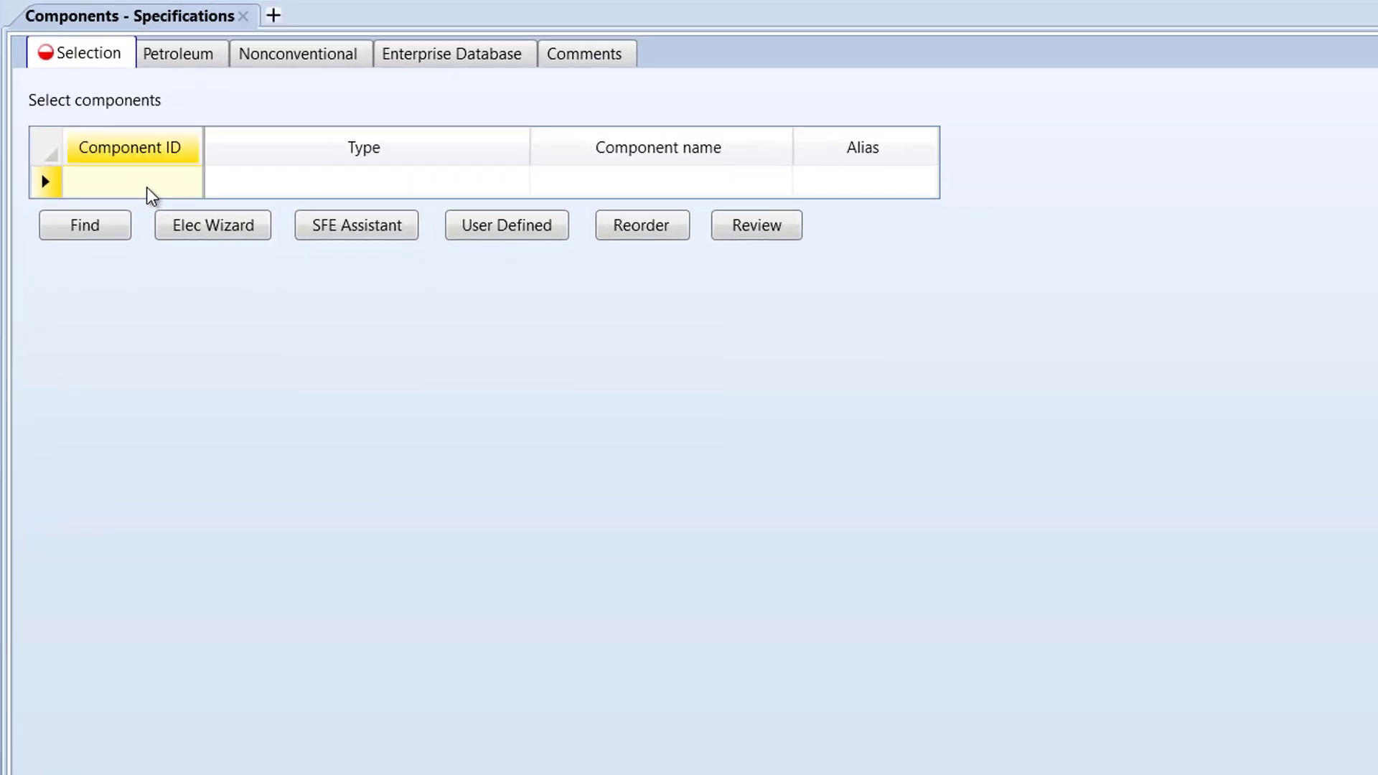
left_click(151, 189)
type("METHANOL")
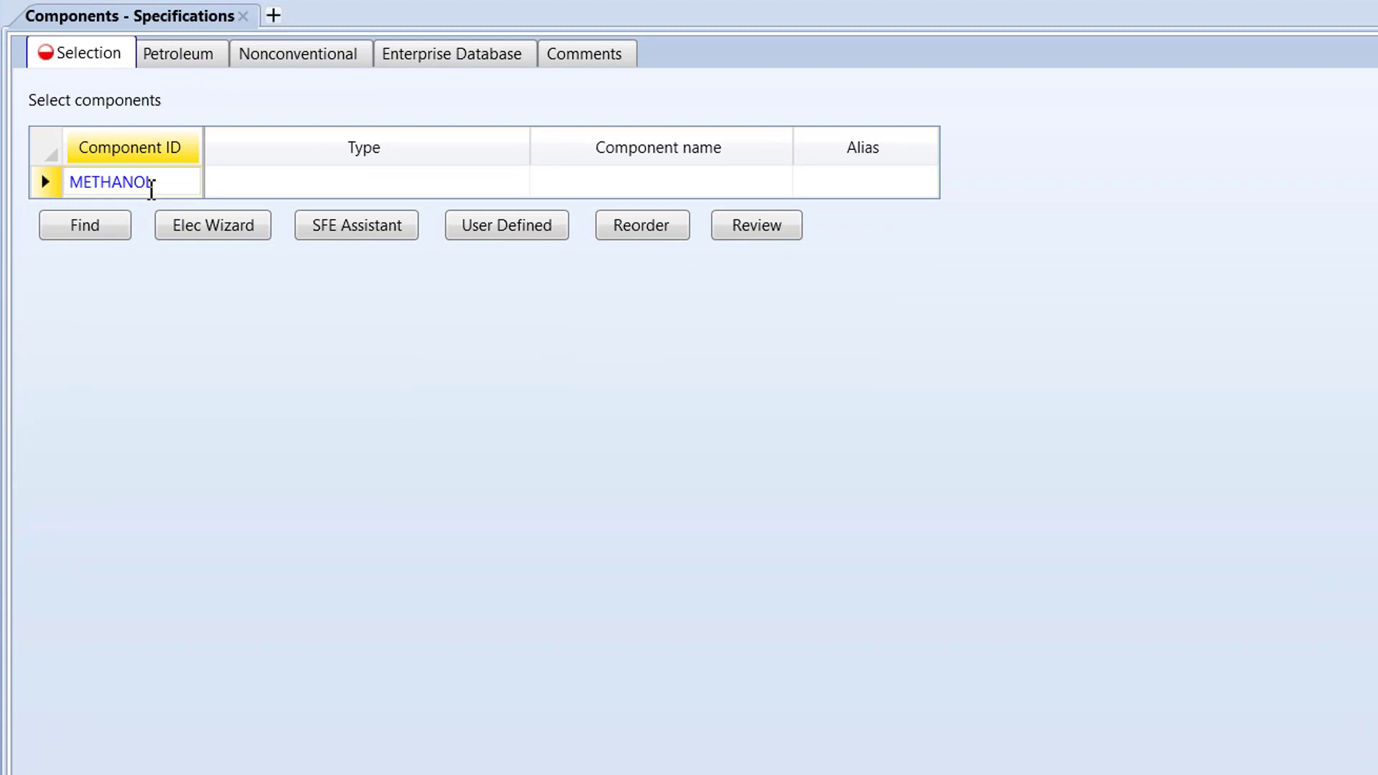
key("Return")
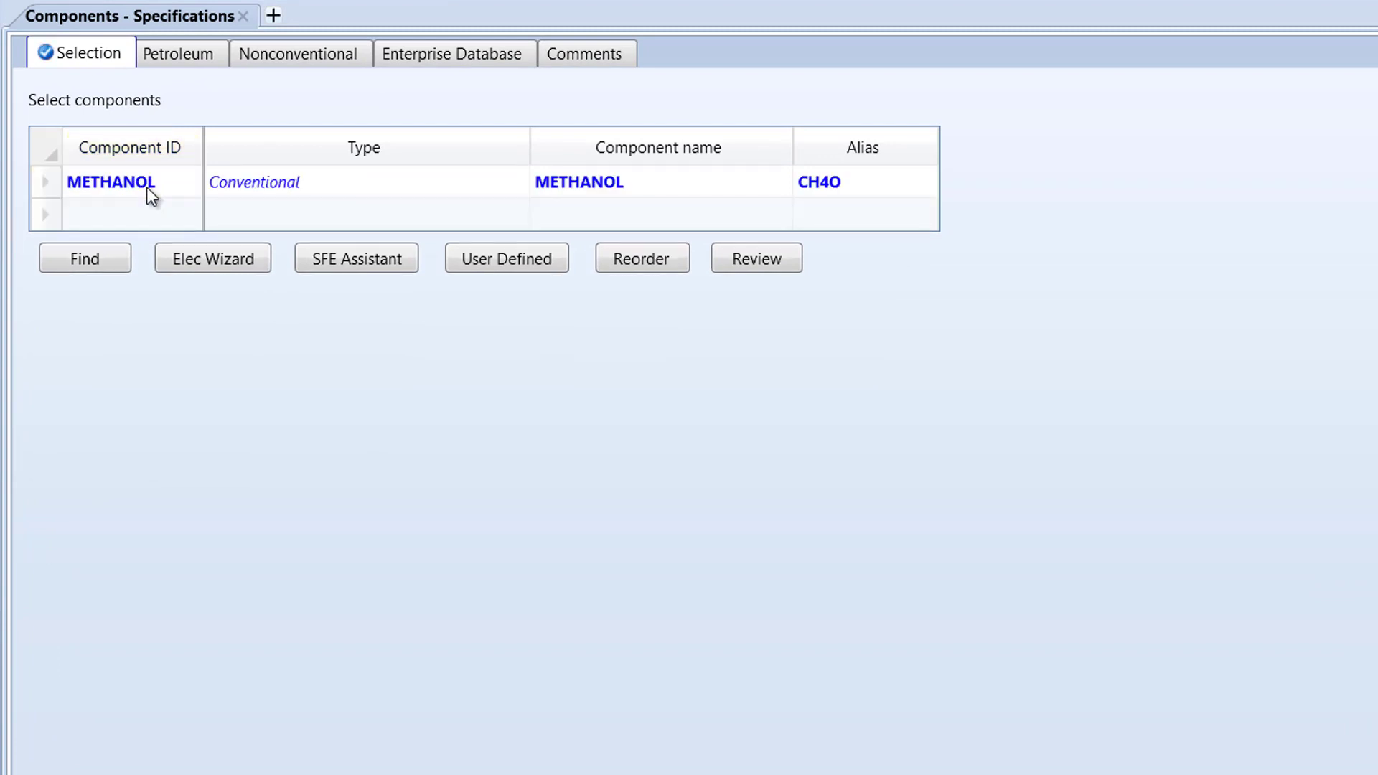
Add WATER and PHENOL as the second and third components.
left_click(147, 214)
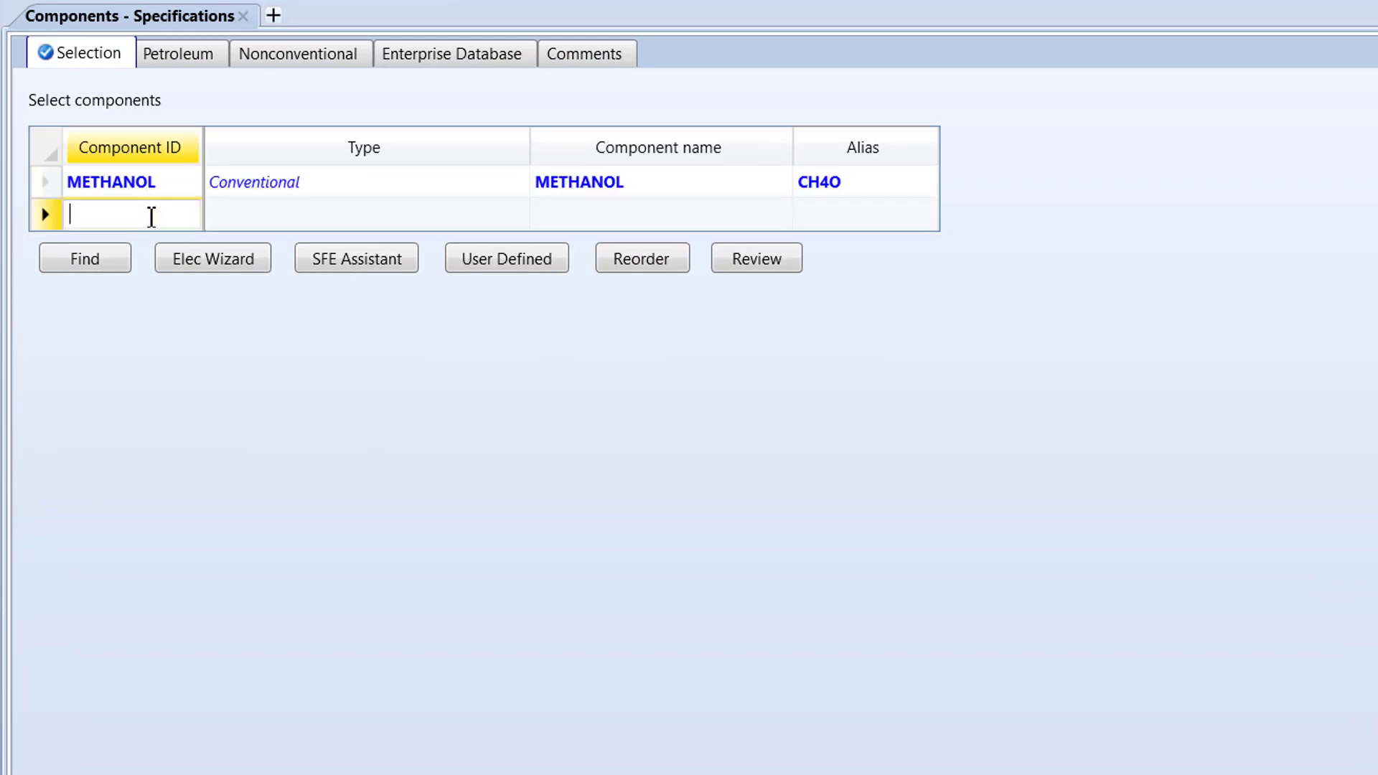
type("WATER")
key("Return")
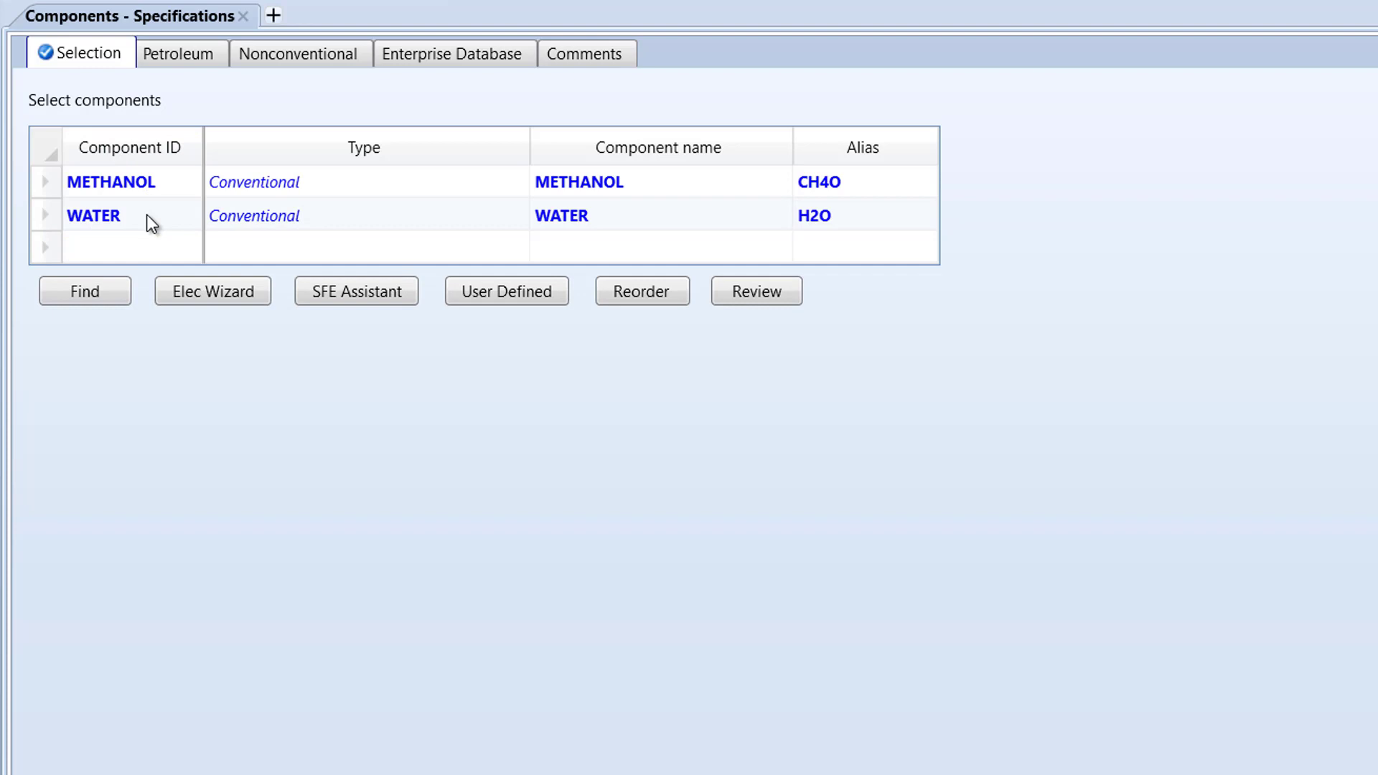
left_click(148, 246)
type("PH")
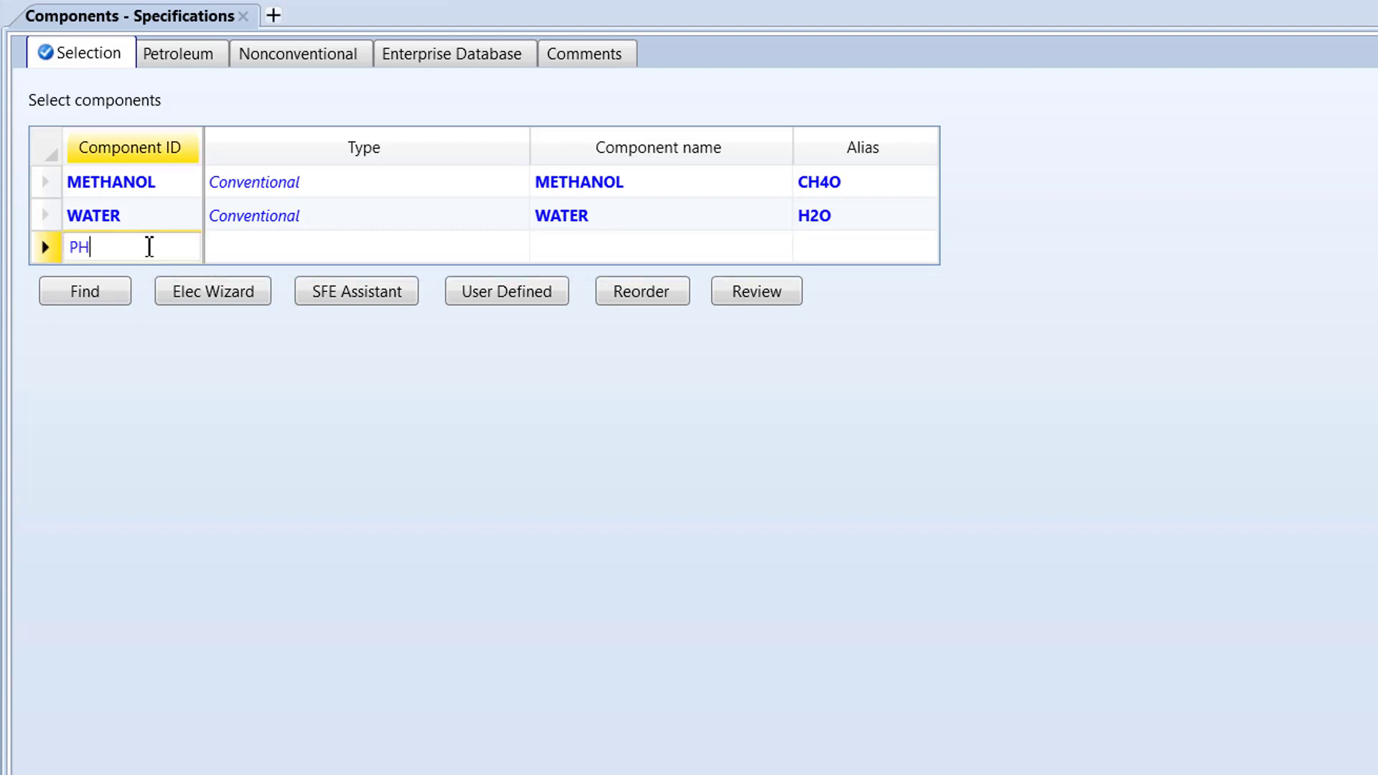
type("ENOL")
key("Return")
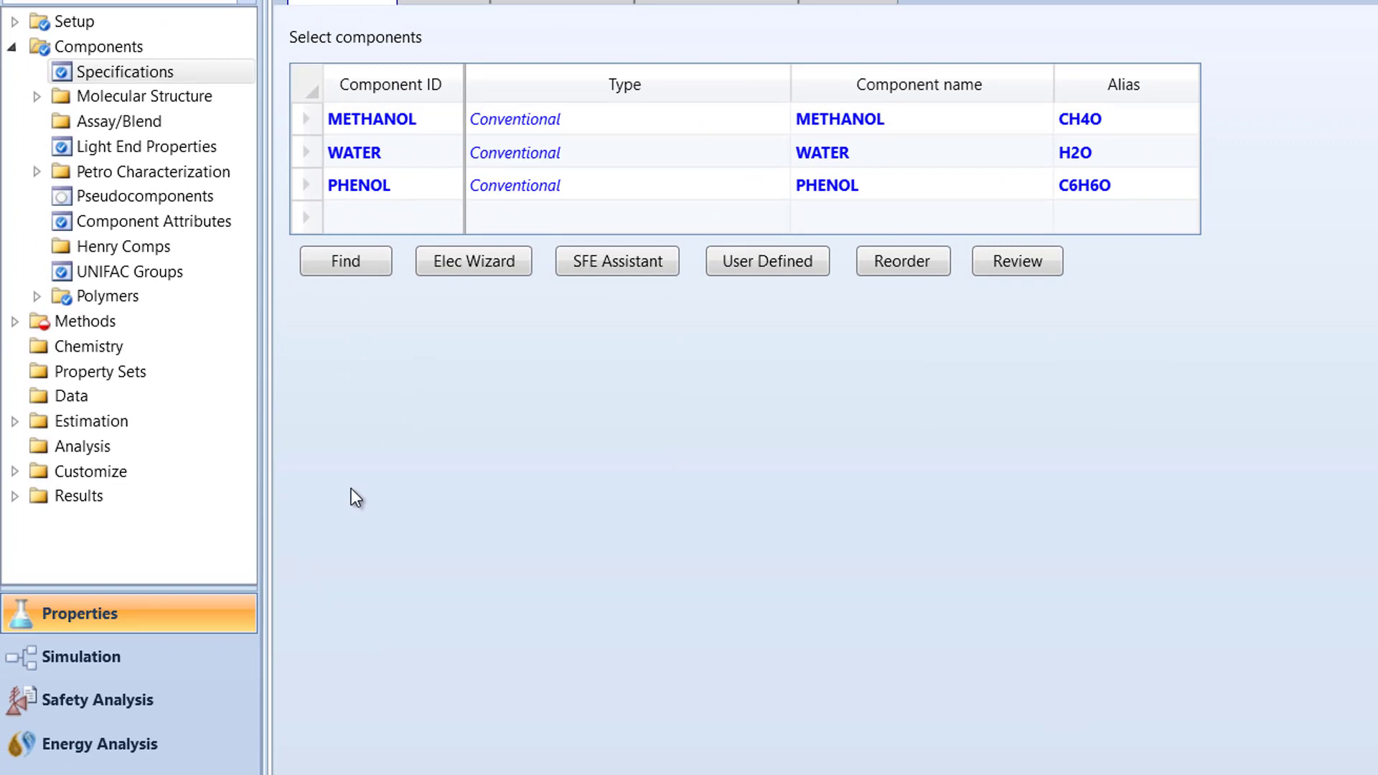
Place a DSTWU shortcut column, B1, on the simulation flowsheet.
left_click(220, 653)
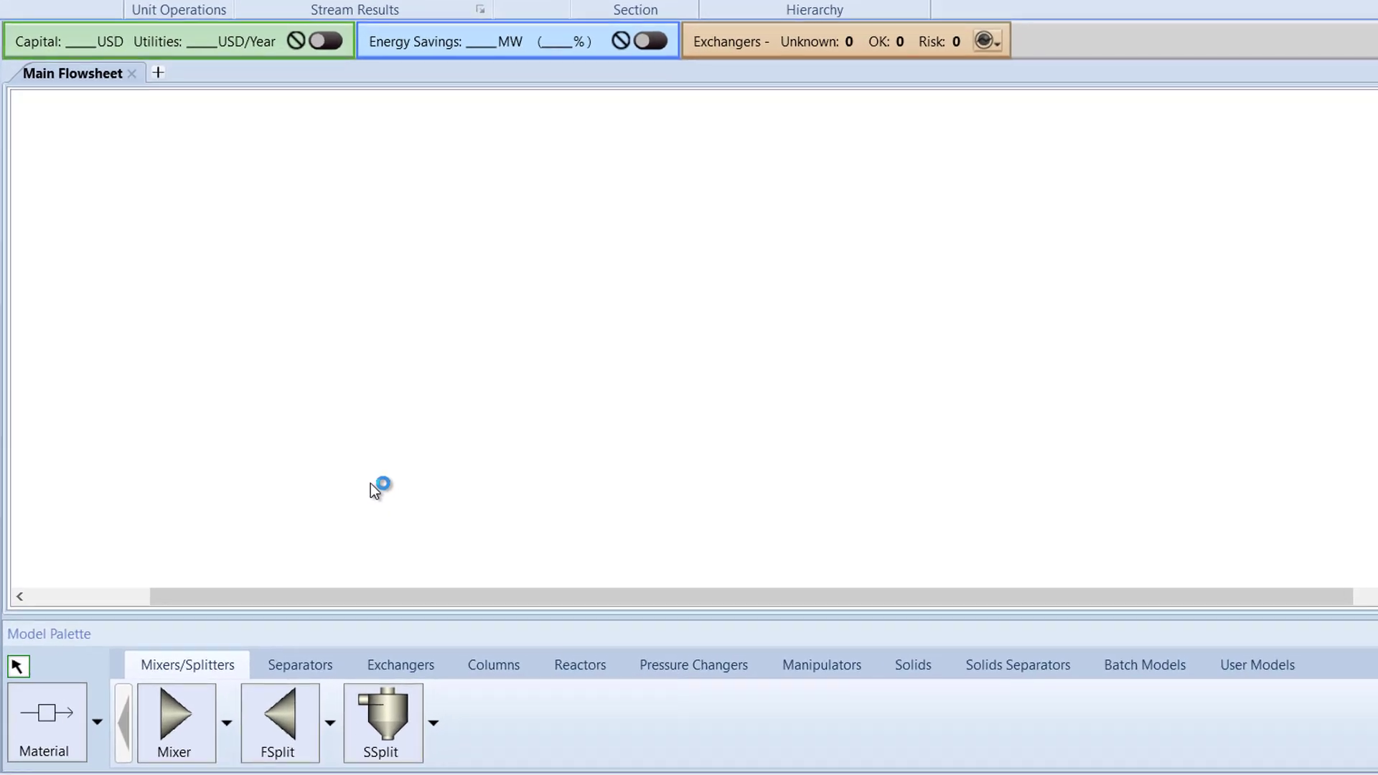
left_click(488, 672)
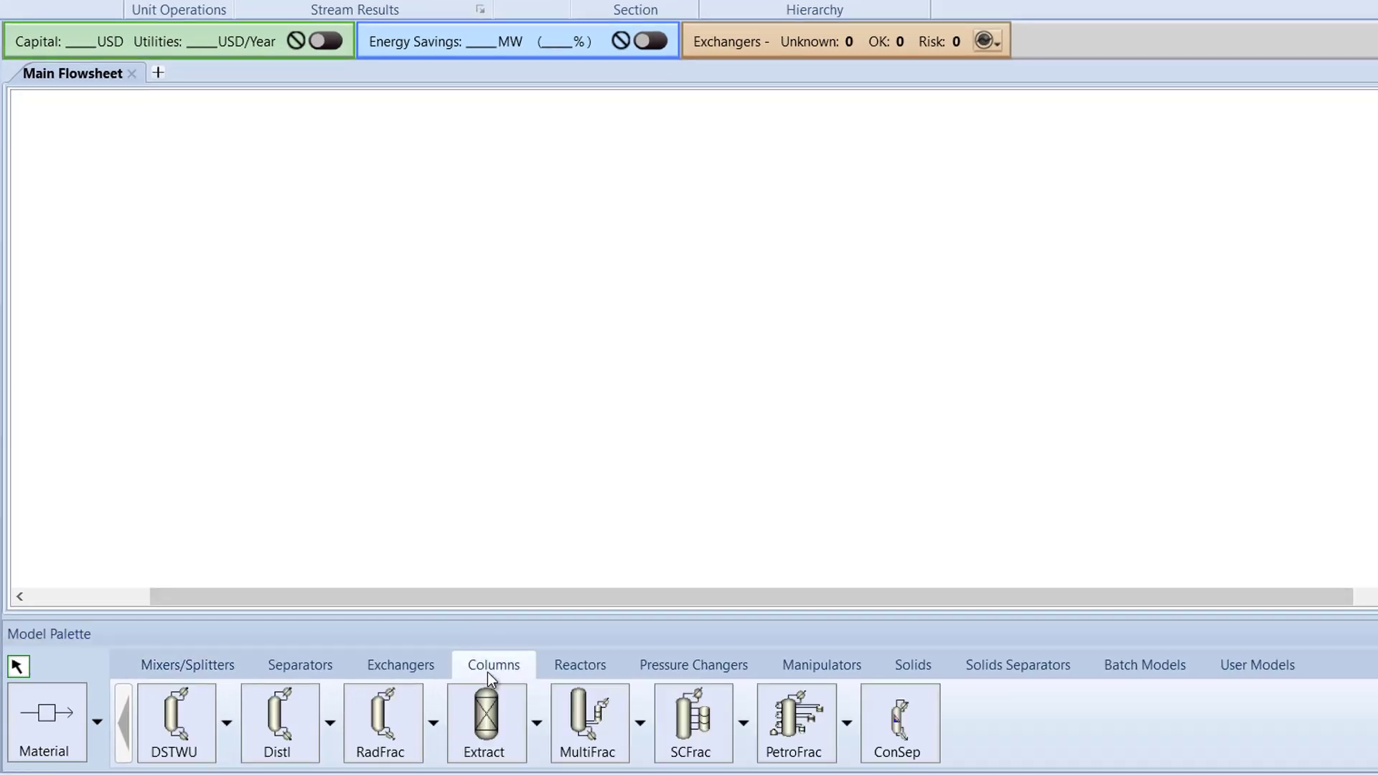
left_click(191, 723)
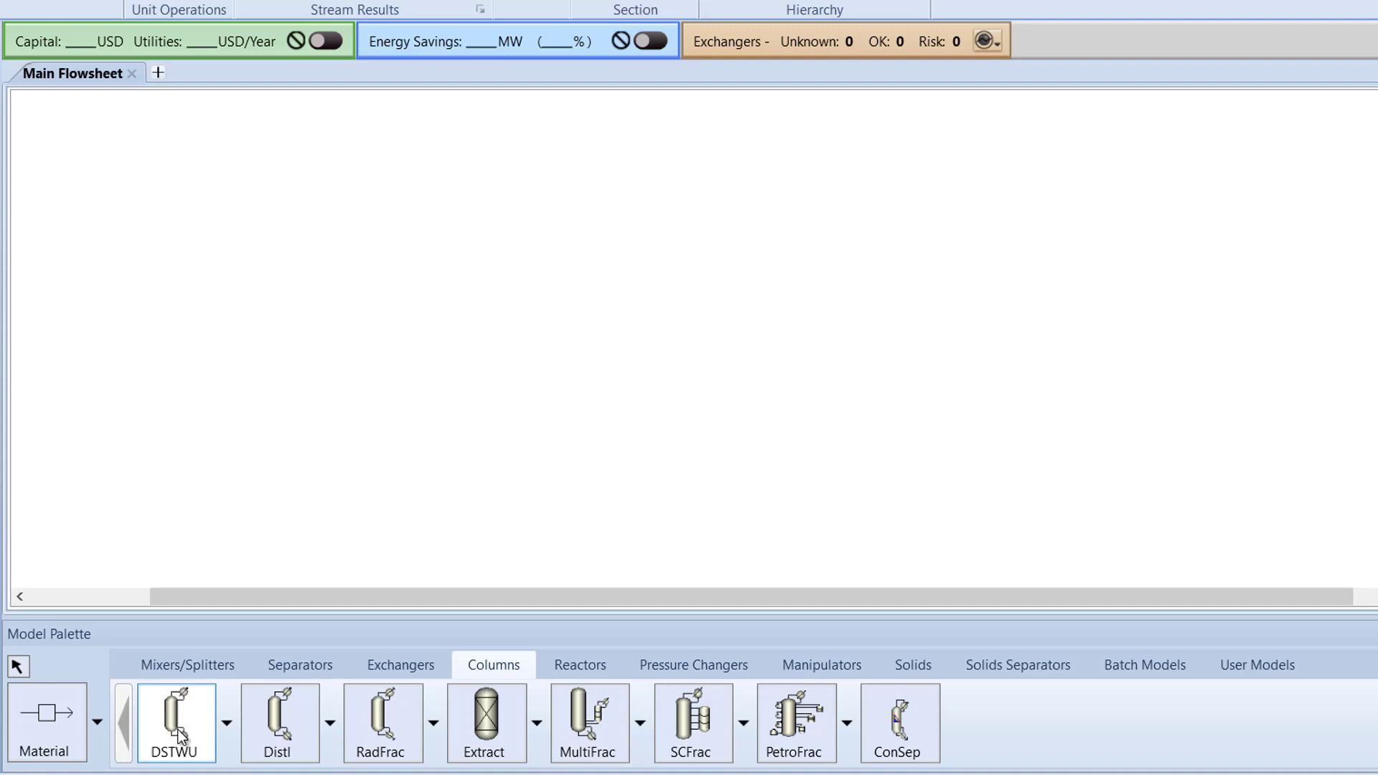
left_click(547, 356)
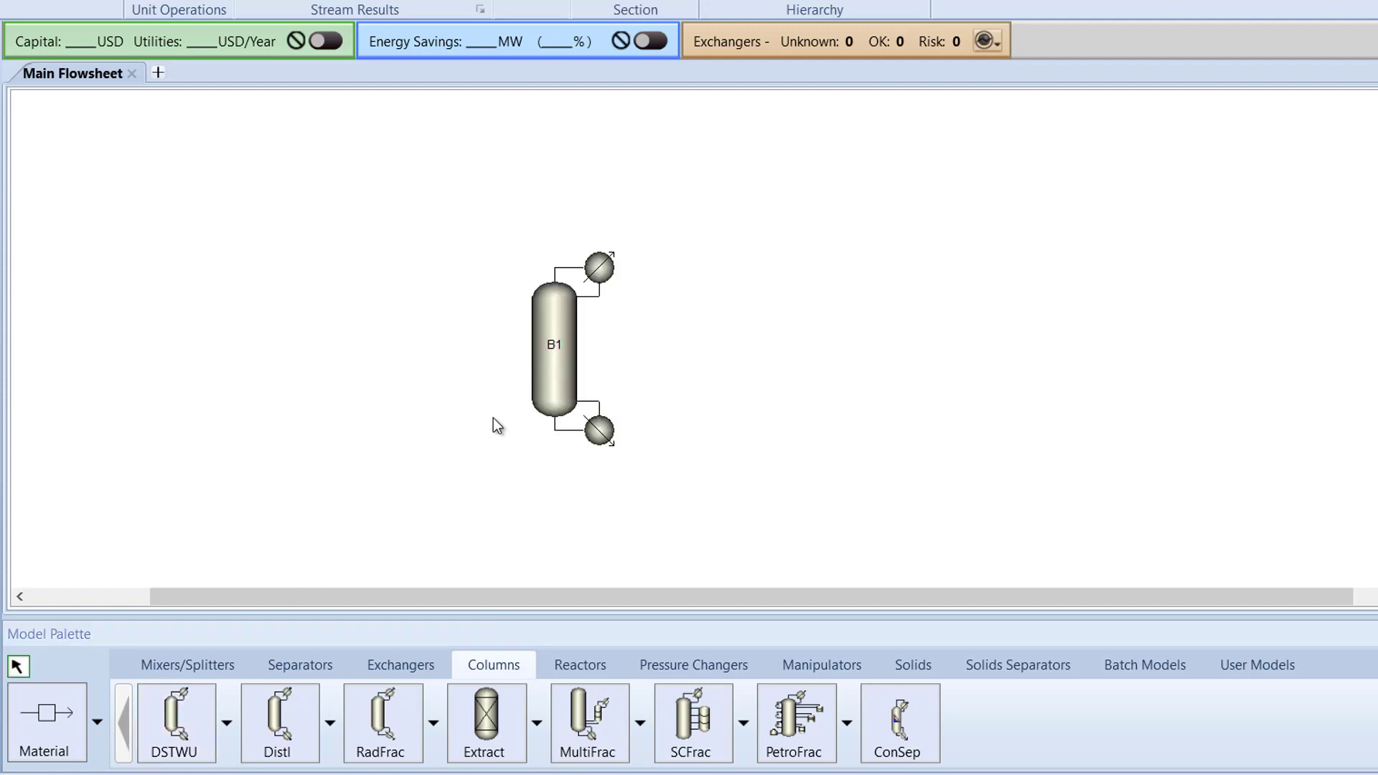
Connect feed stream 1, top product stream 2 and bottom product stream 3 to B1.
left_click(63, 708)
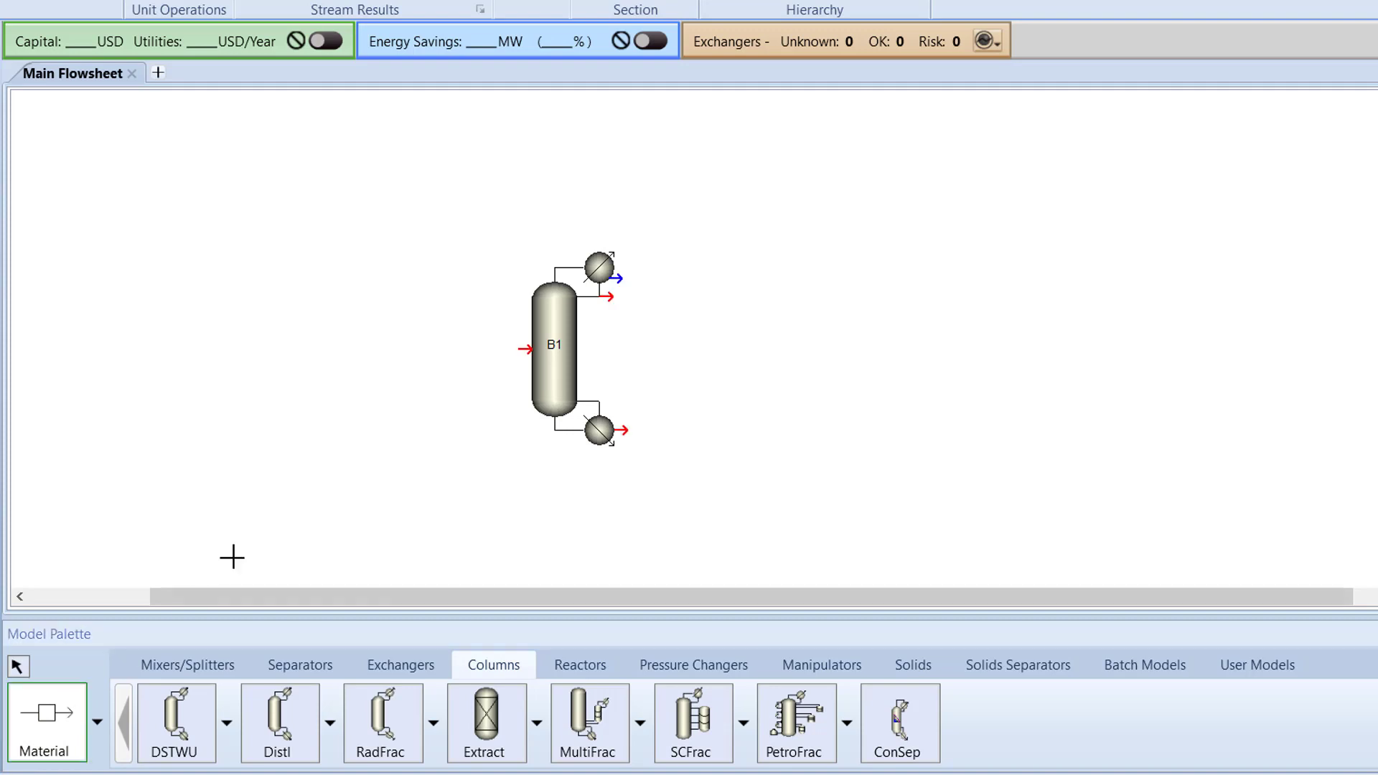
left_click(392, 352)
left_click(526, 350)
left_click(614, 300)
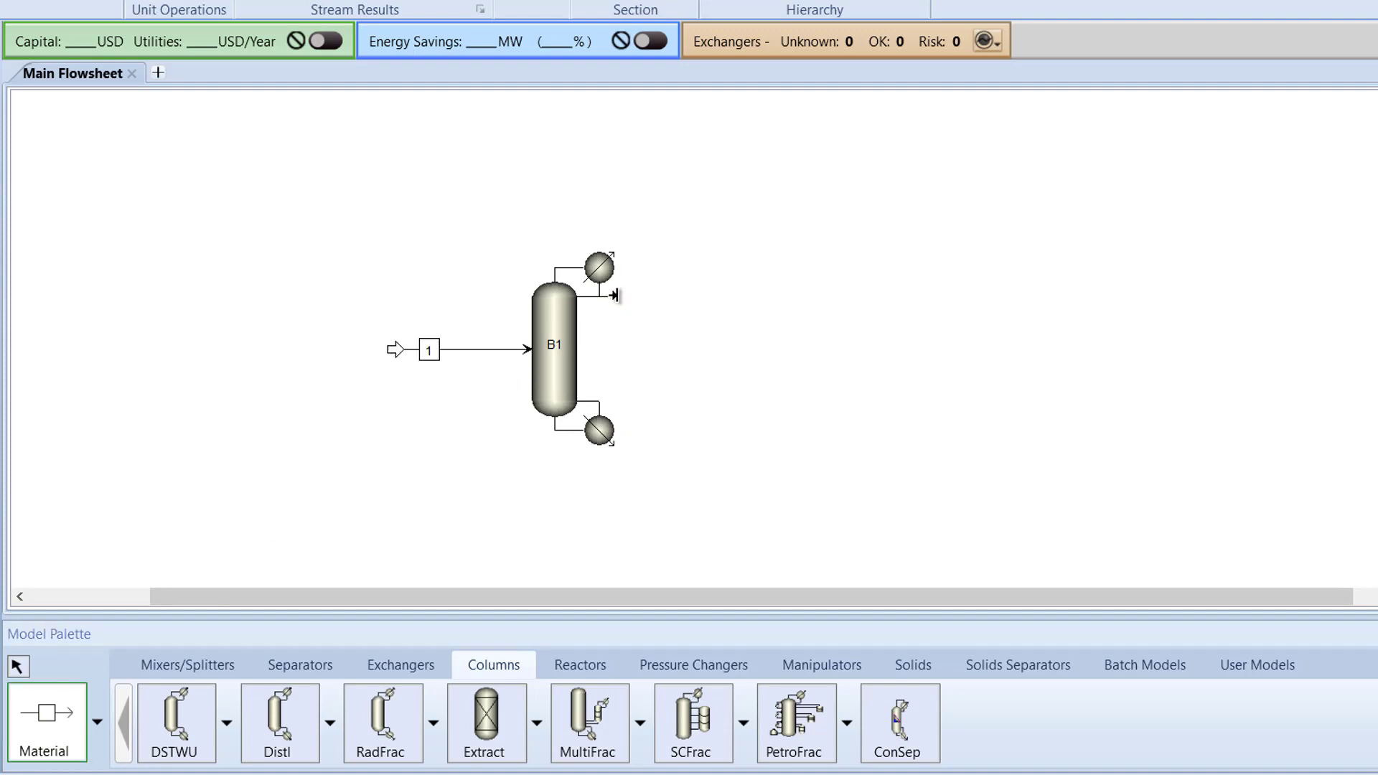
left_click(718, 301)
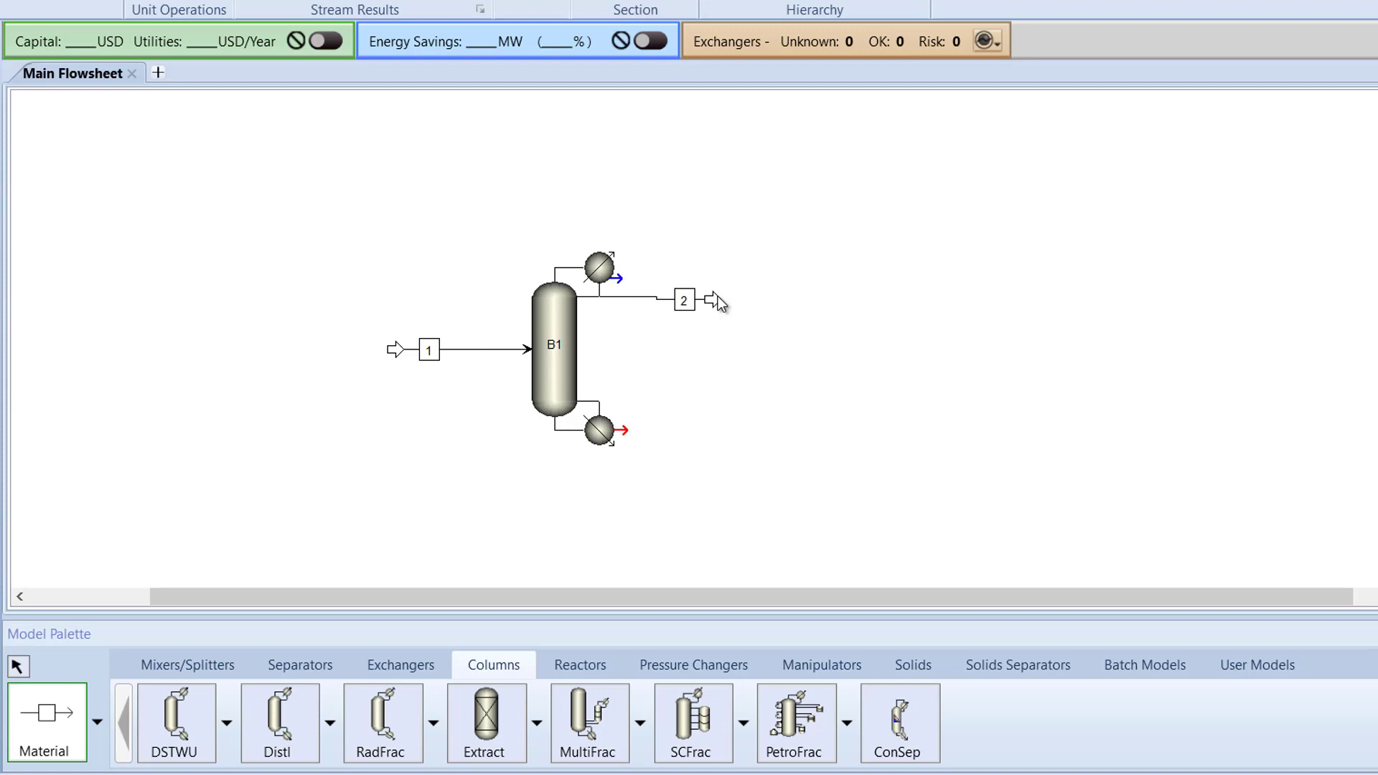
left_click(622, 430)
left_click(707, 426)
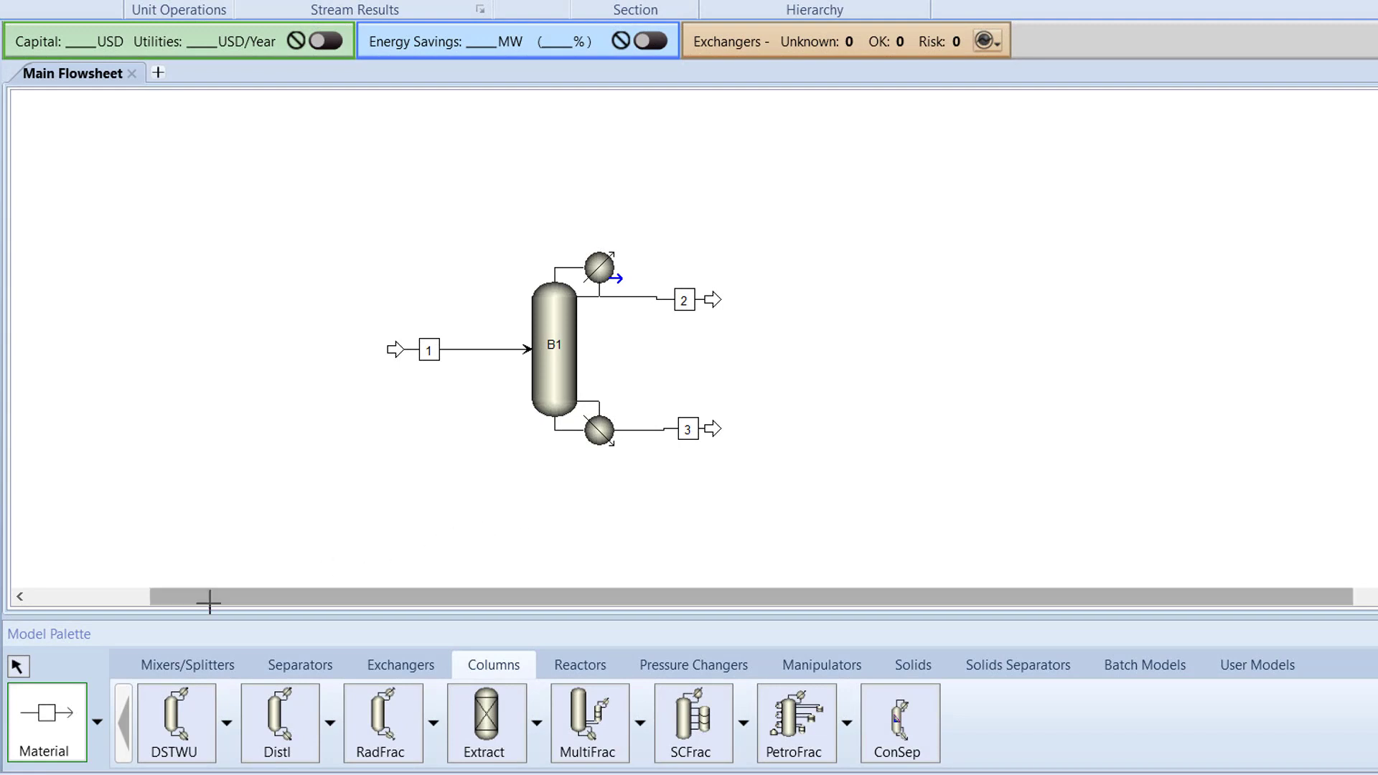
Stop drawing streams and return to the select pointer.
left_click(18, 667)
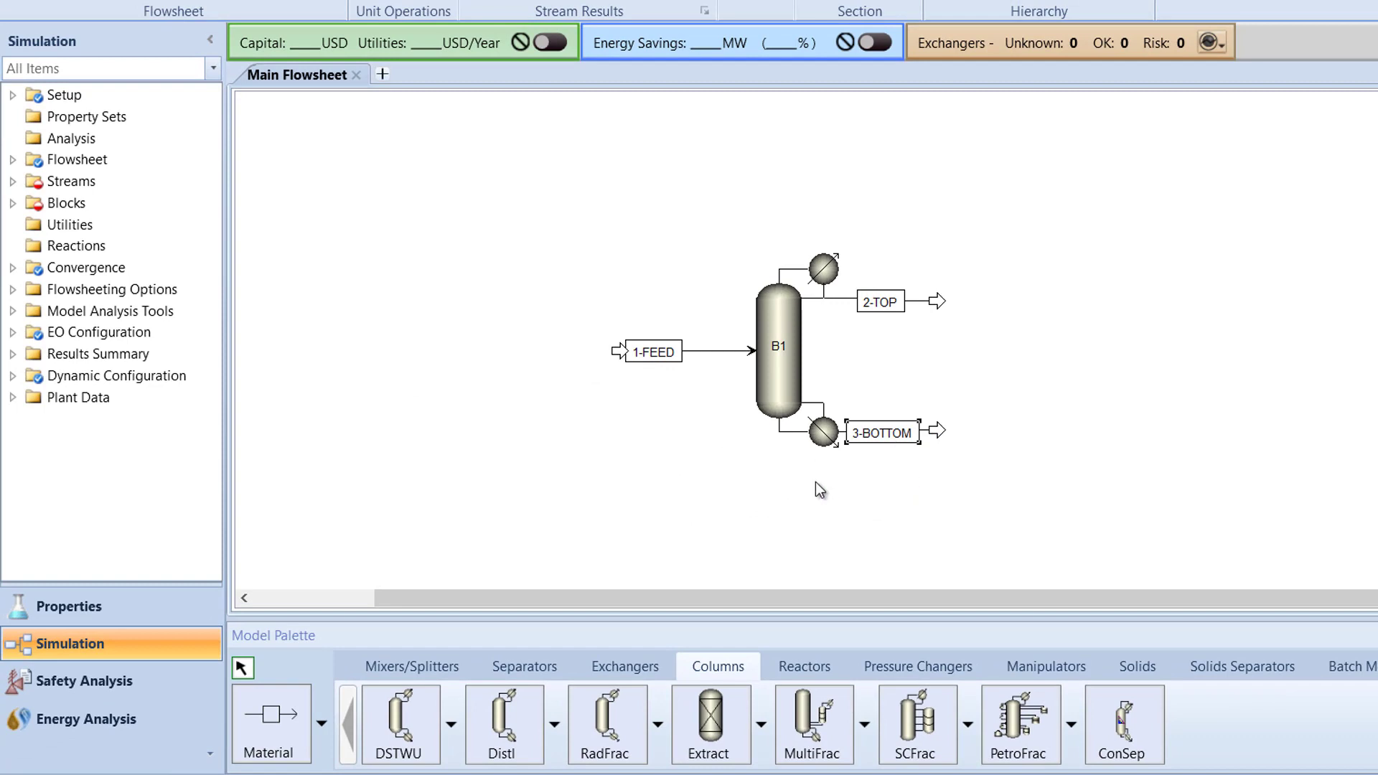
Set NRTL-RK as the base property method.
left_click(169, 607)
left_click(62, 357)
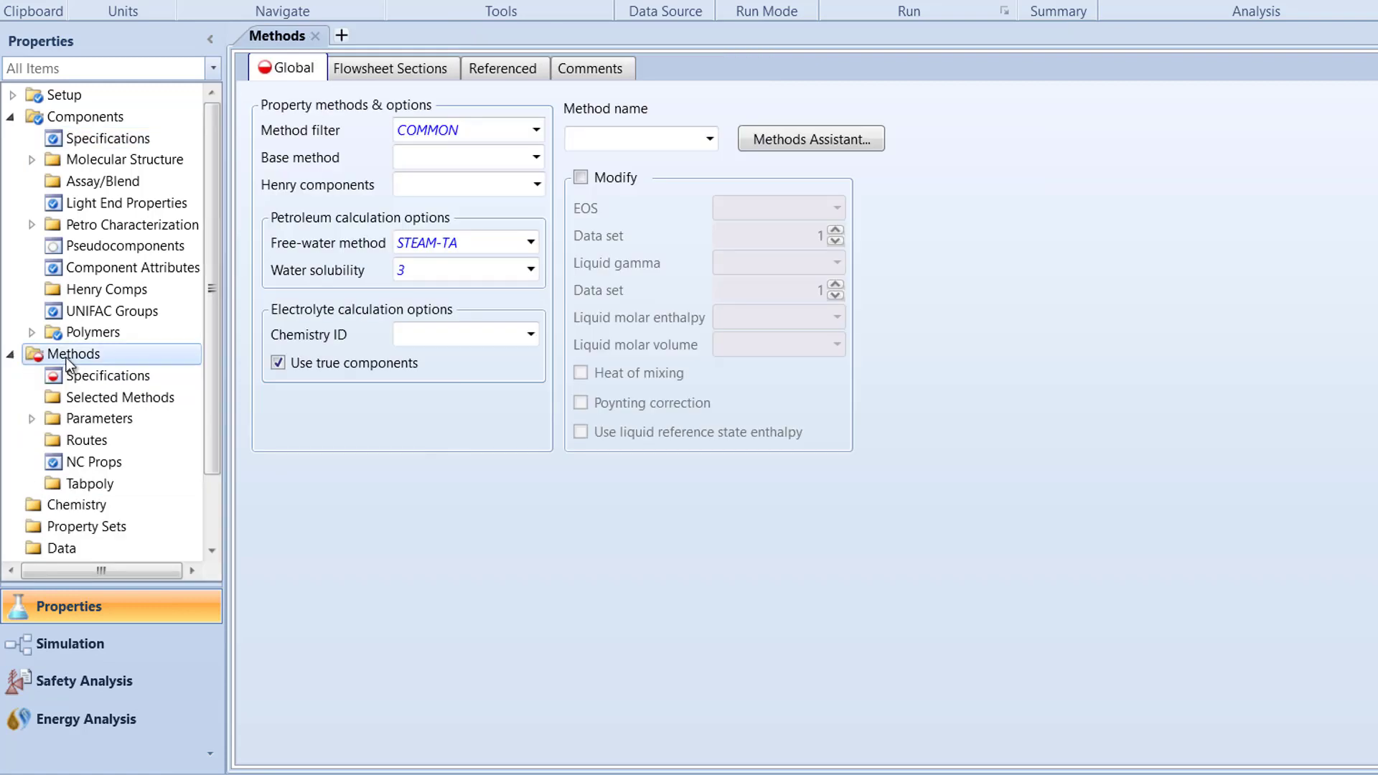
left_click(713, 145)
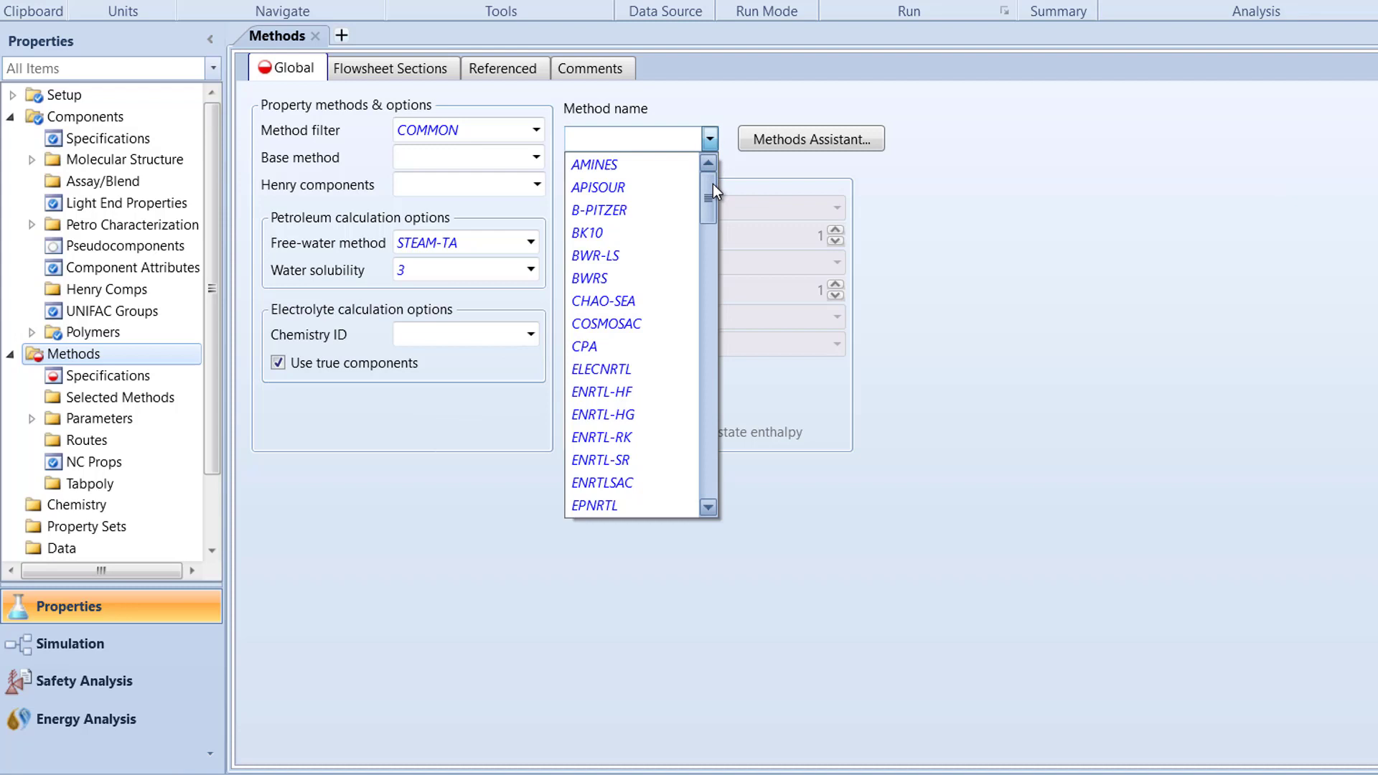
left_click_drag(713, 187, 715, 265)
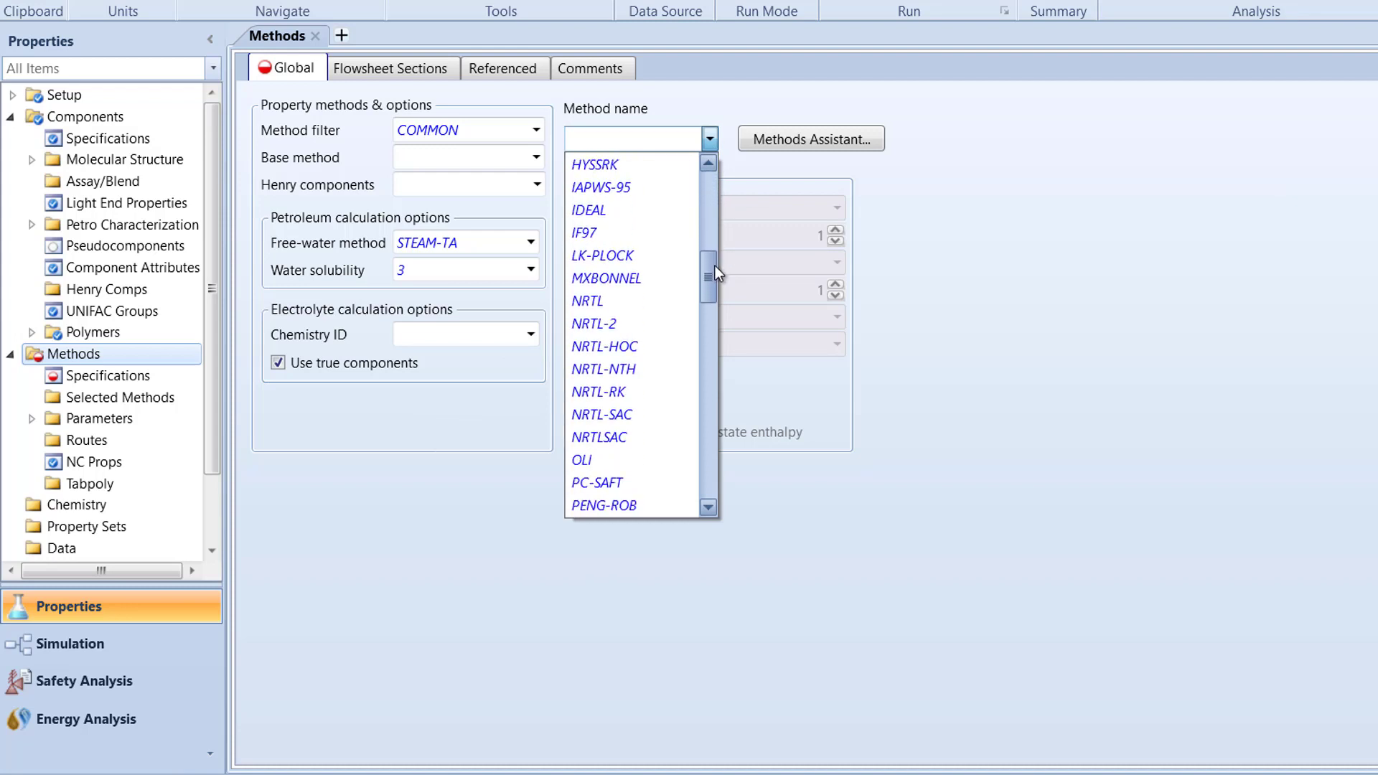
left_click(683, 387)
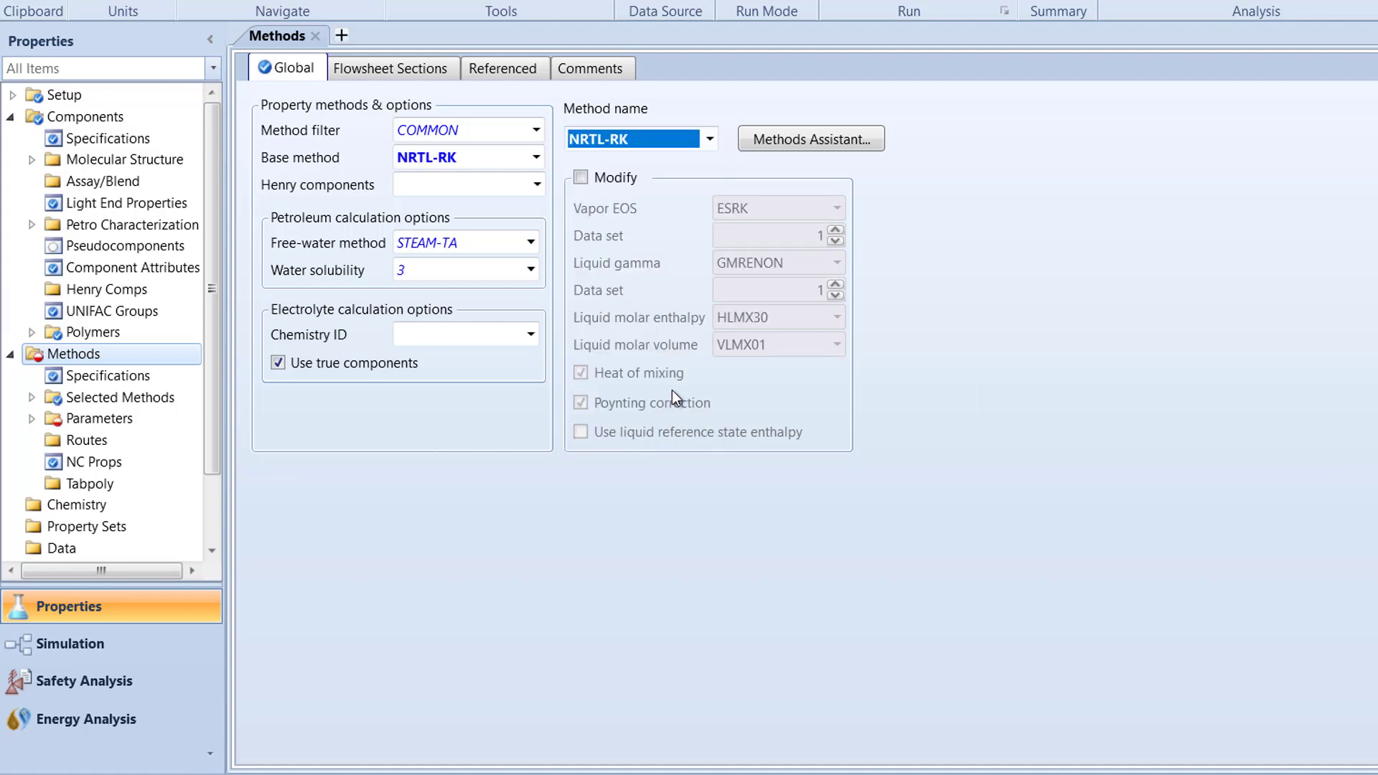
Review the NRTL-1 binary interaction parameters, then return to the simulation flowsheet.
left_click(32, 419)
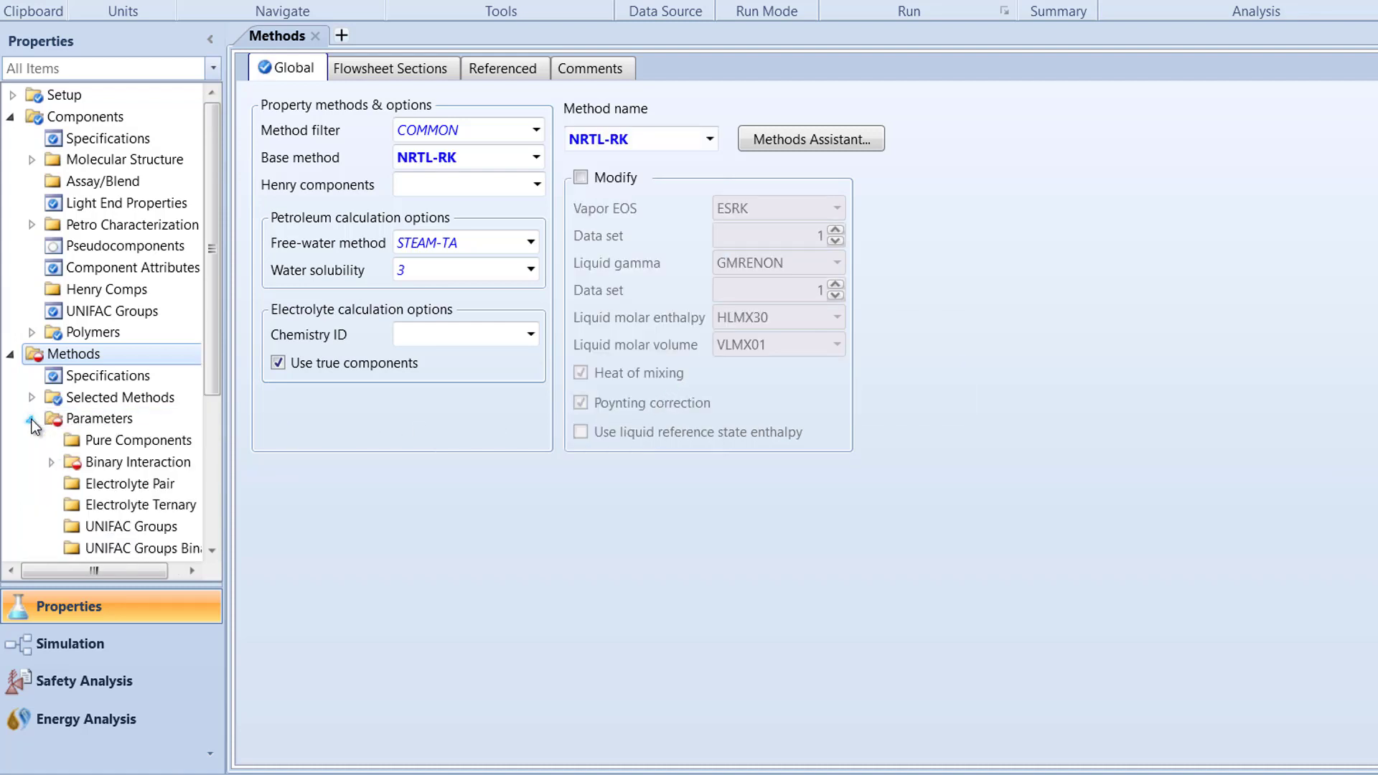
left_click(50, 462)
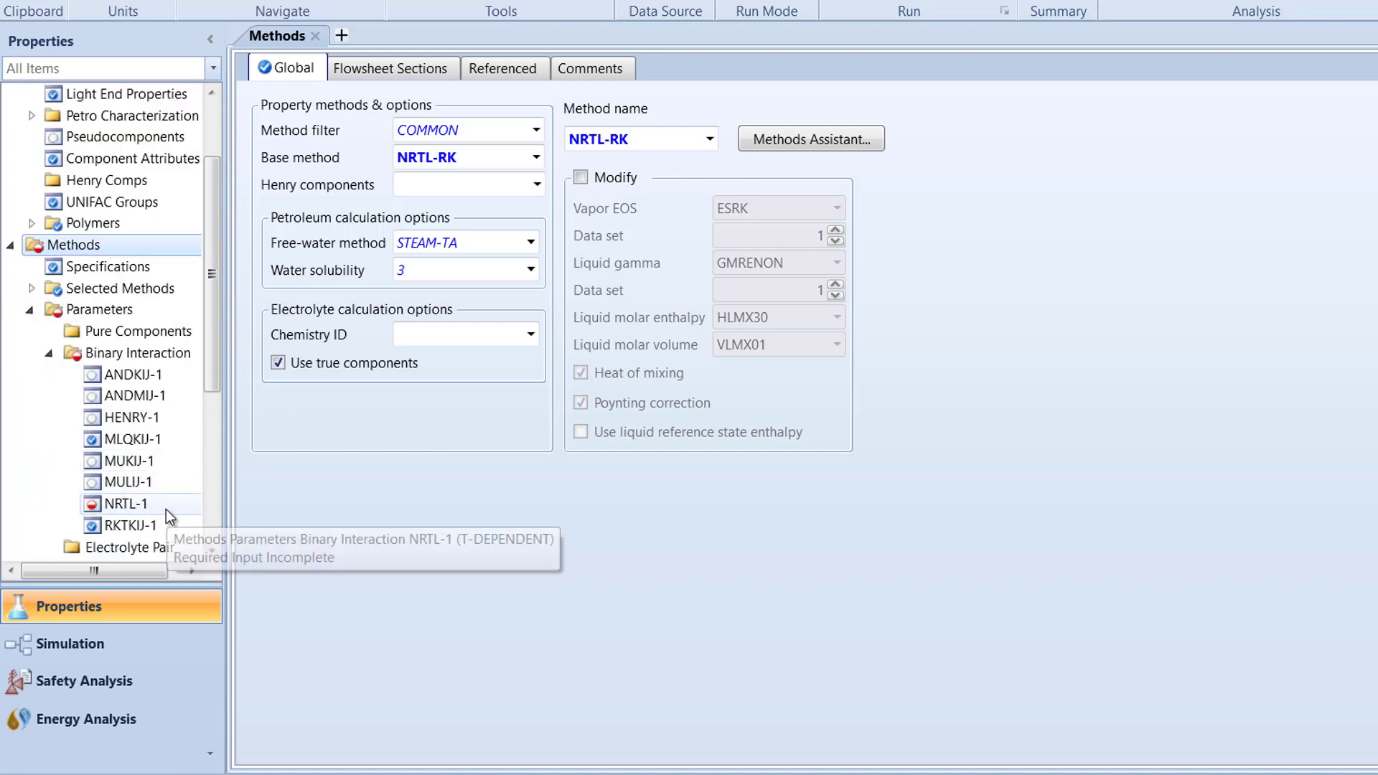
double_click(166, 509)
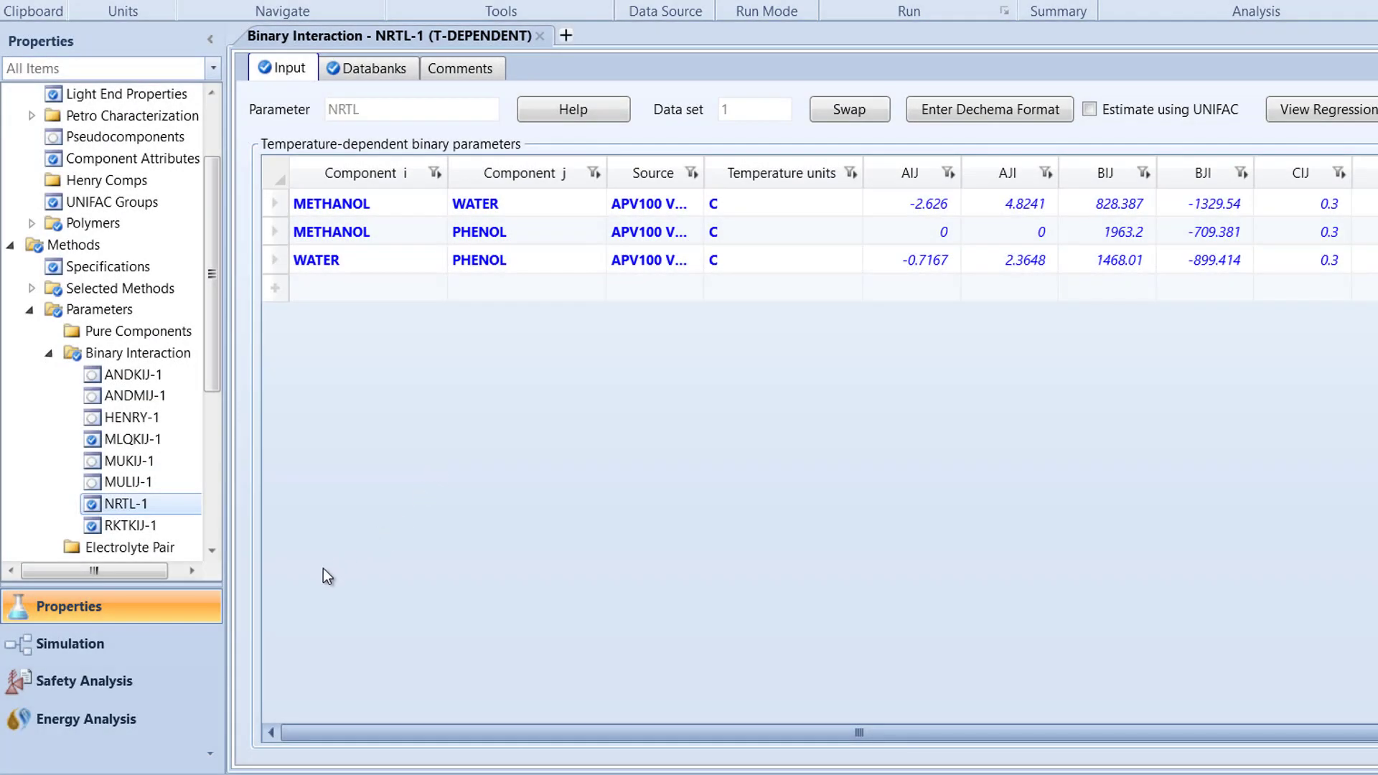
left_click(208, 640)
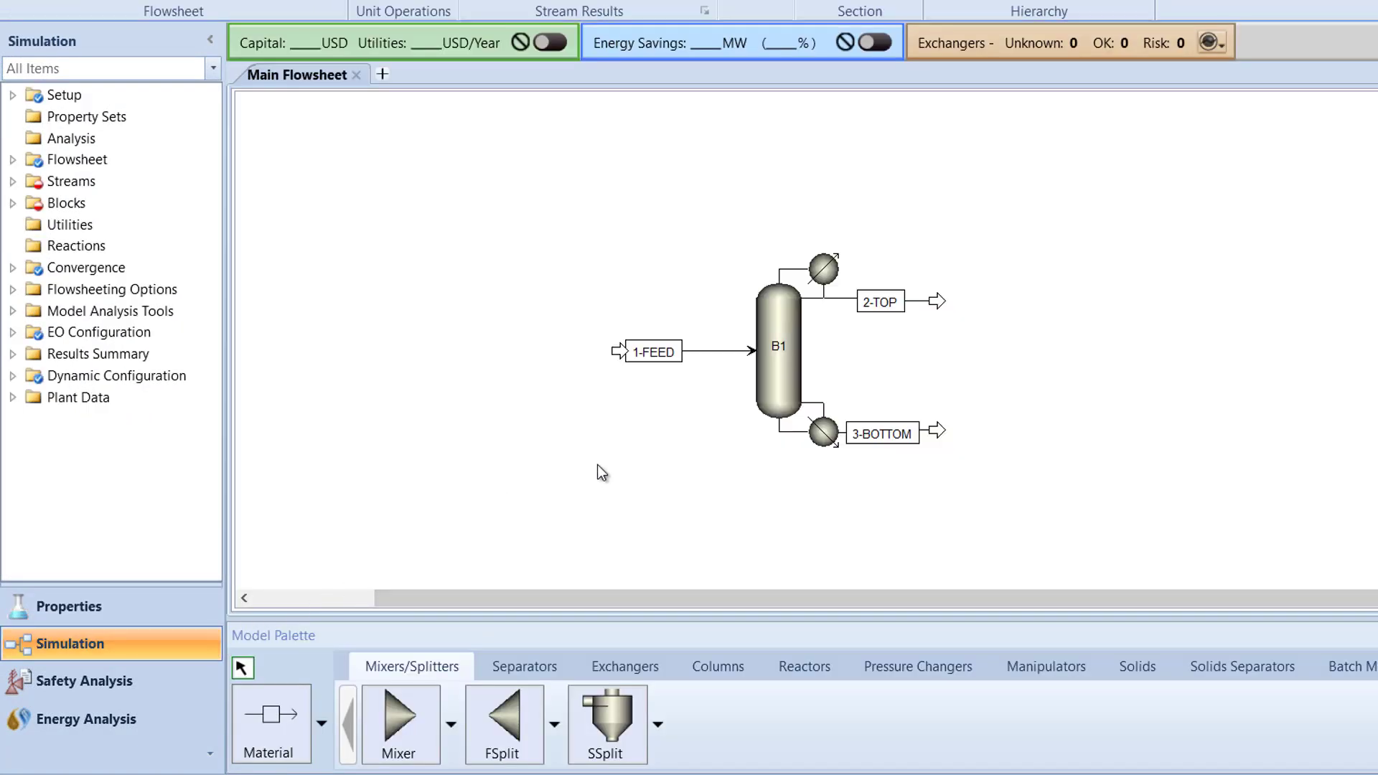
Set 1-FEED to 65 C, 1.7 bar and a mass flow of 4530 kg/hr.
left_click(708, 351)
double_click(708, 351)
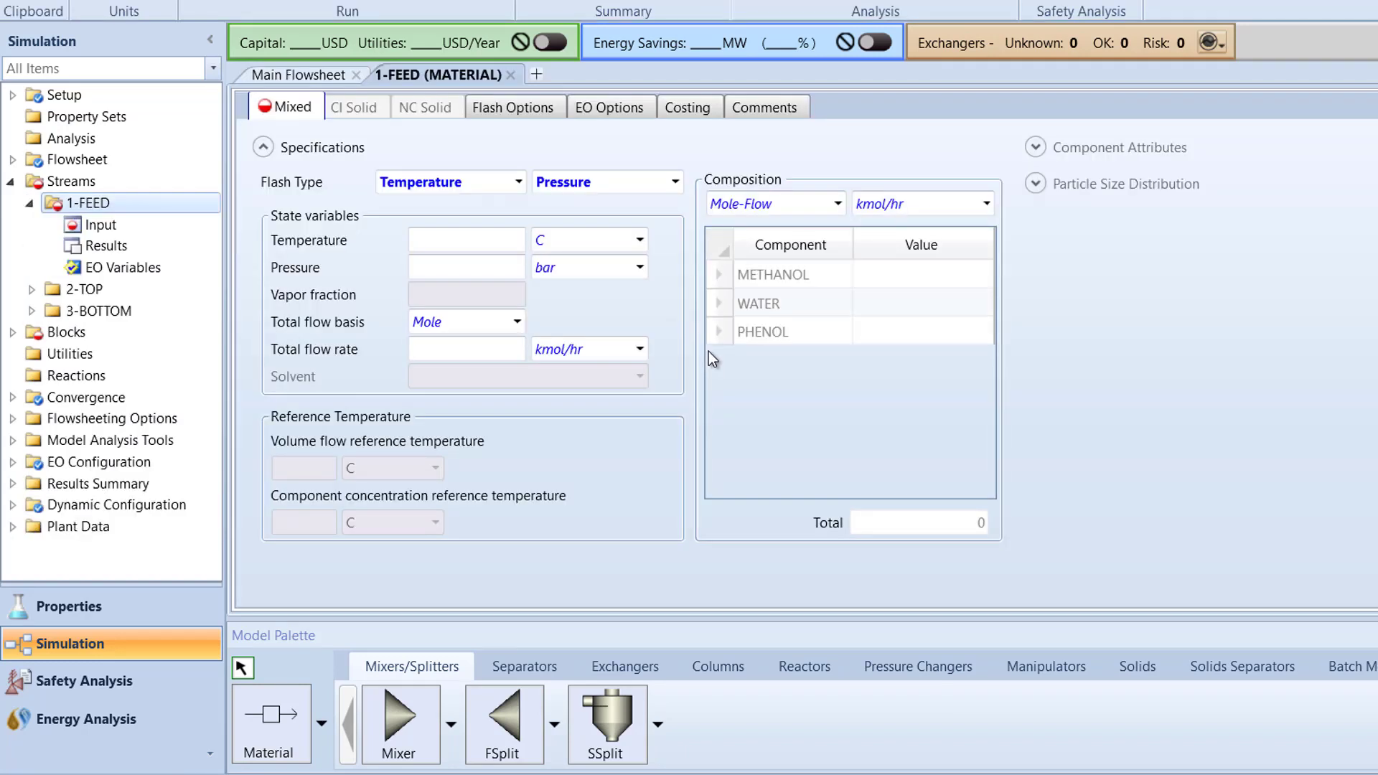
left_click(495, 247)
type("65")
left_click(493, 265)
type("1.7")
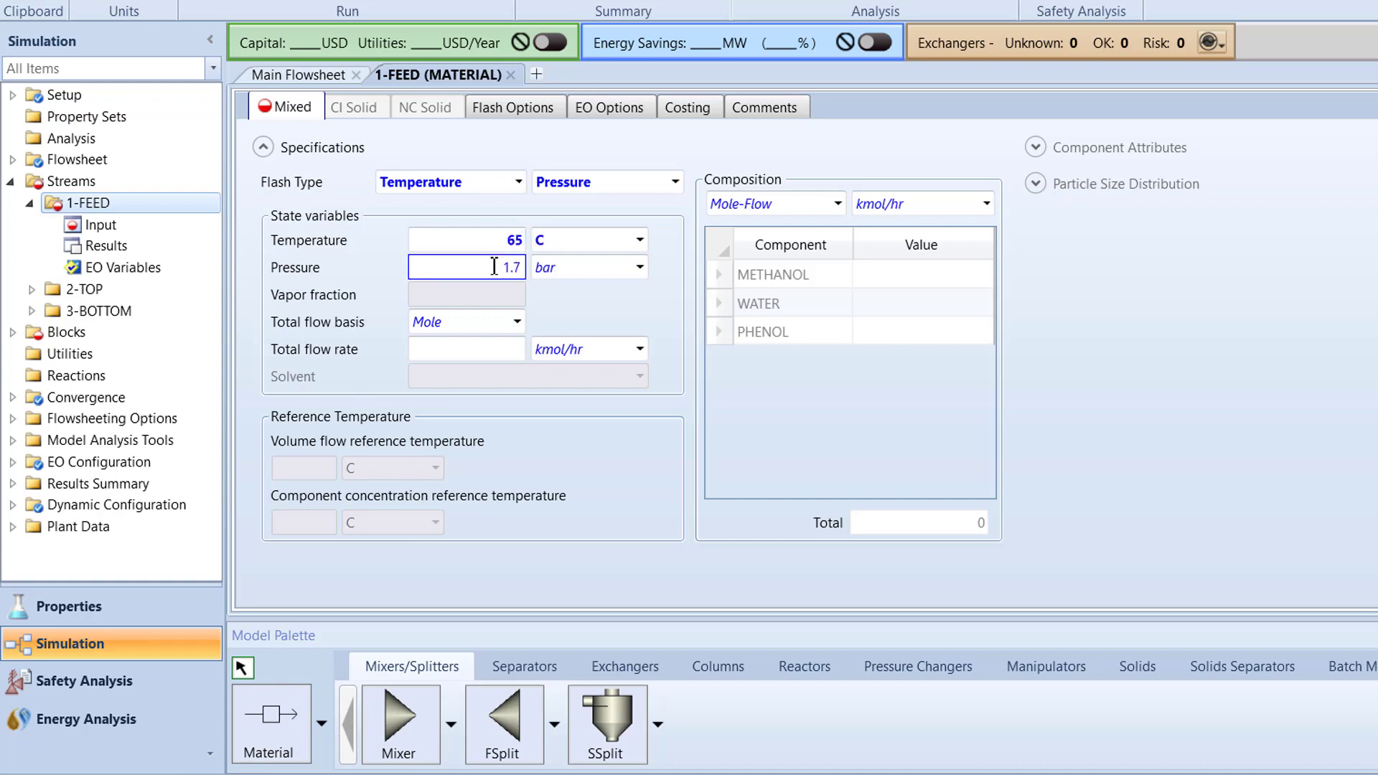
key("Return")
left_click(519, 321)
left_click(502, 345)
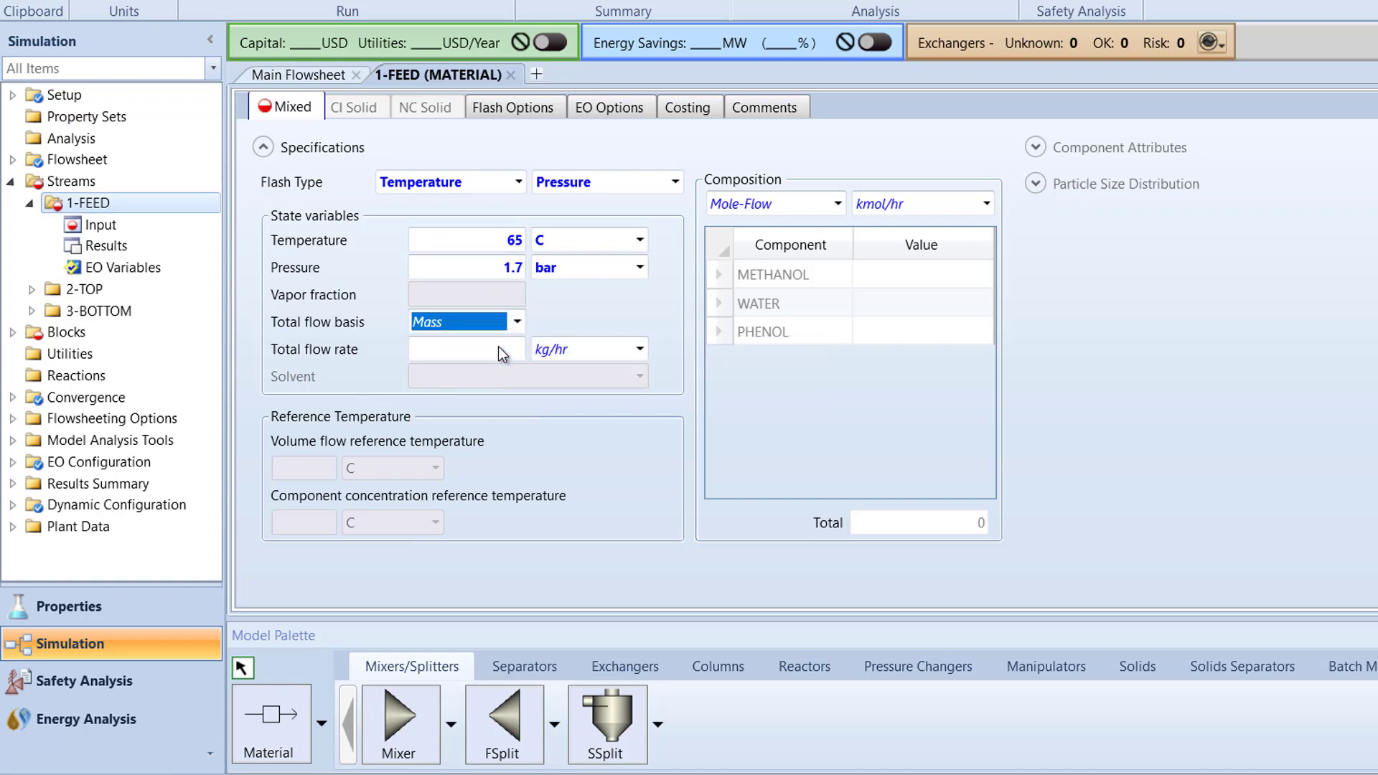
left_click(487, 350)
type("4530")
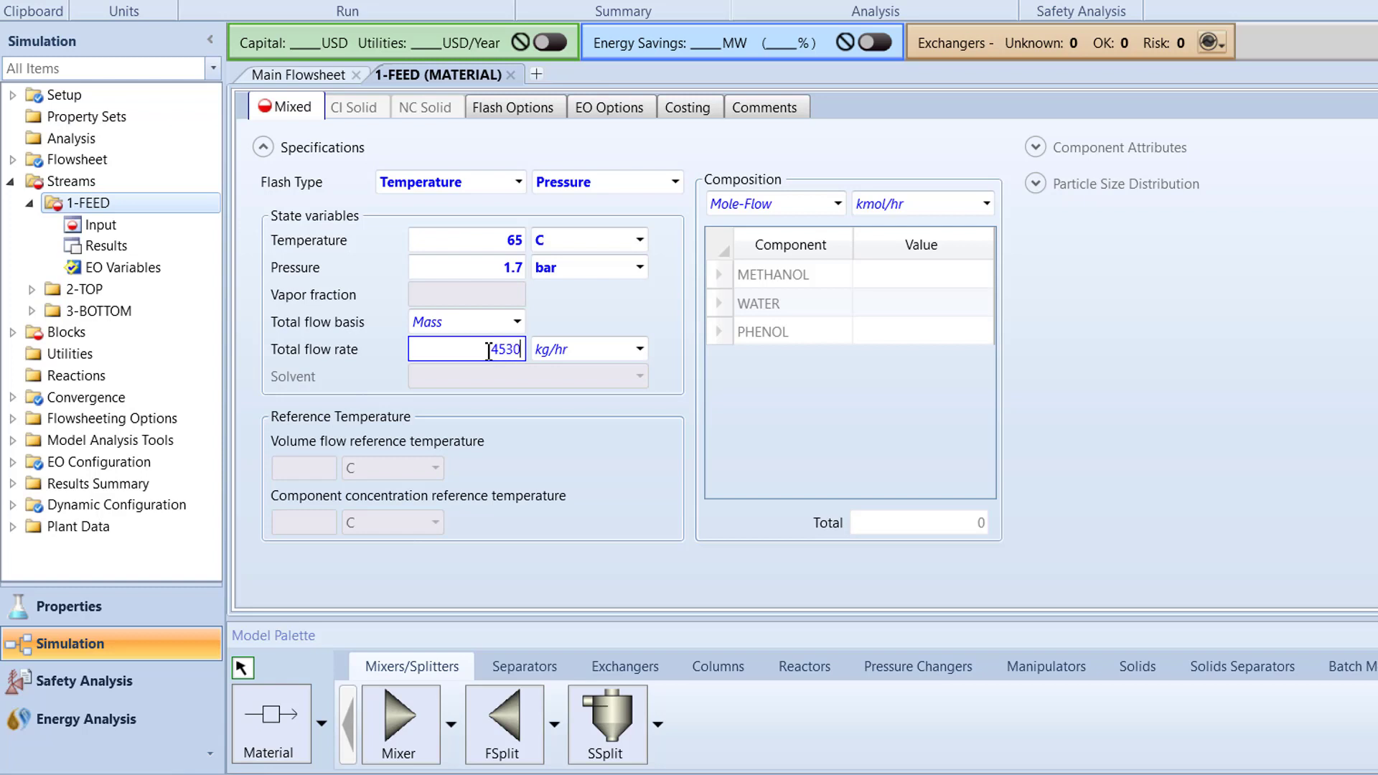
key("Return")
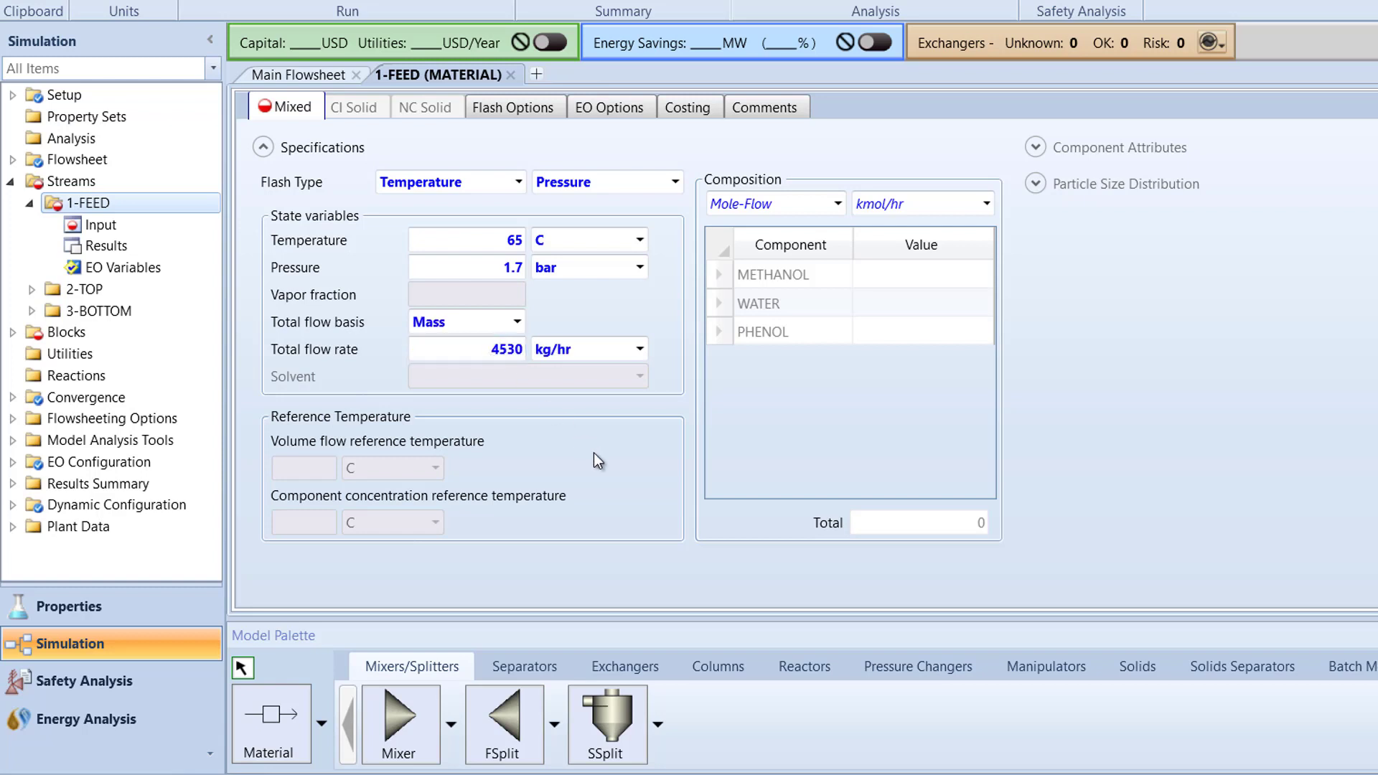
Give 1-FEED mass fractions of 0.6 methanol, 0.39 water and 0.01 phenol.
left_click(837, 204)
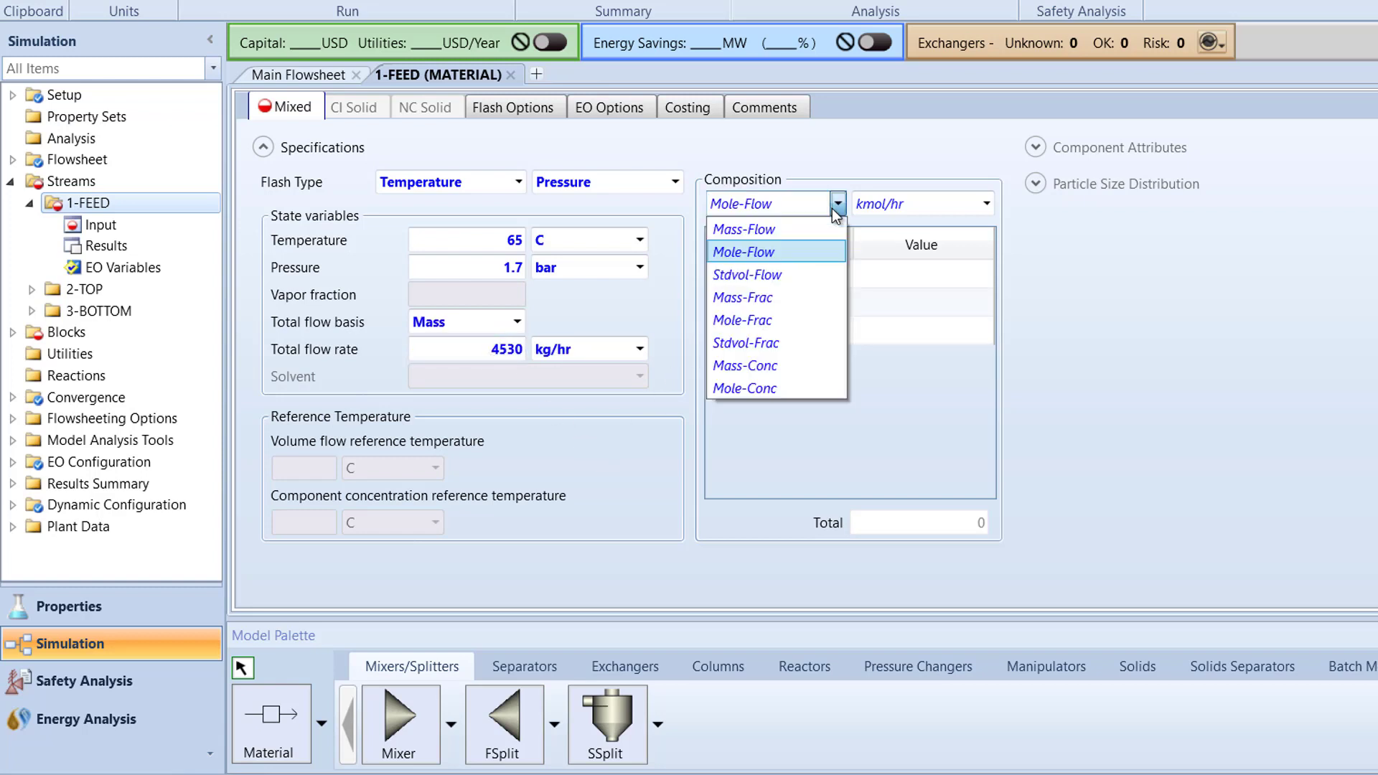
left_click(807, 298)
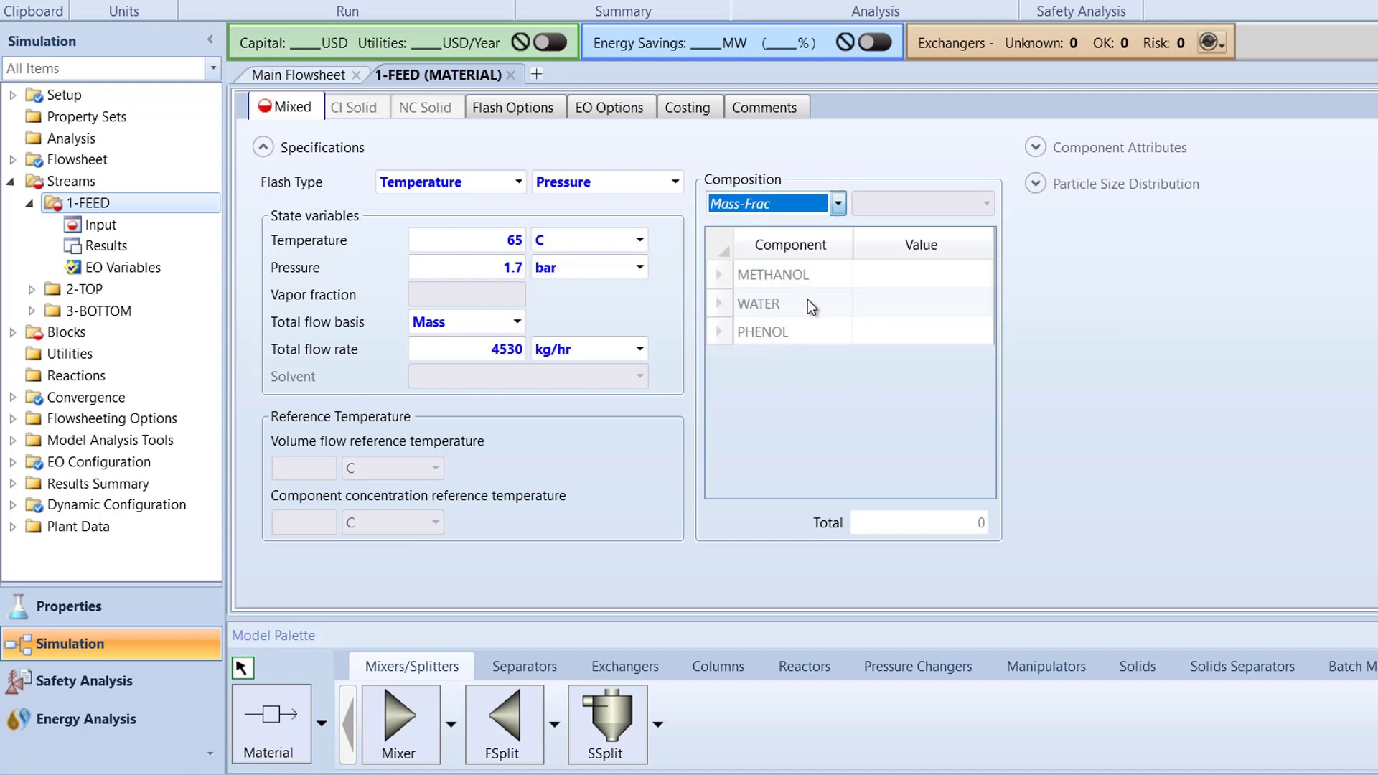
left_click(949, 274)
type("0.6")
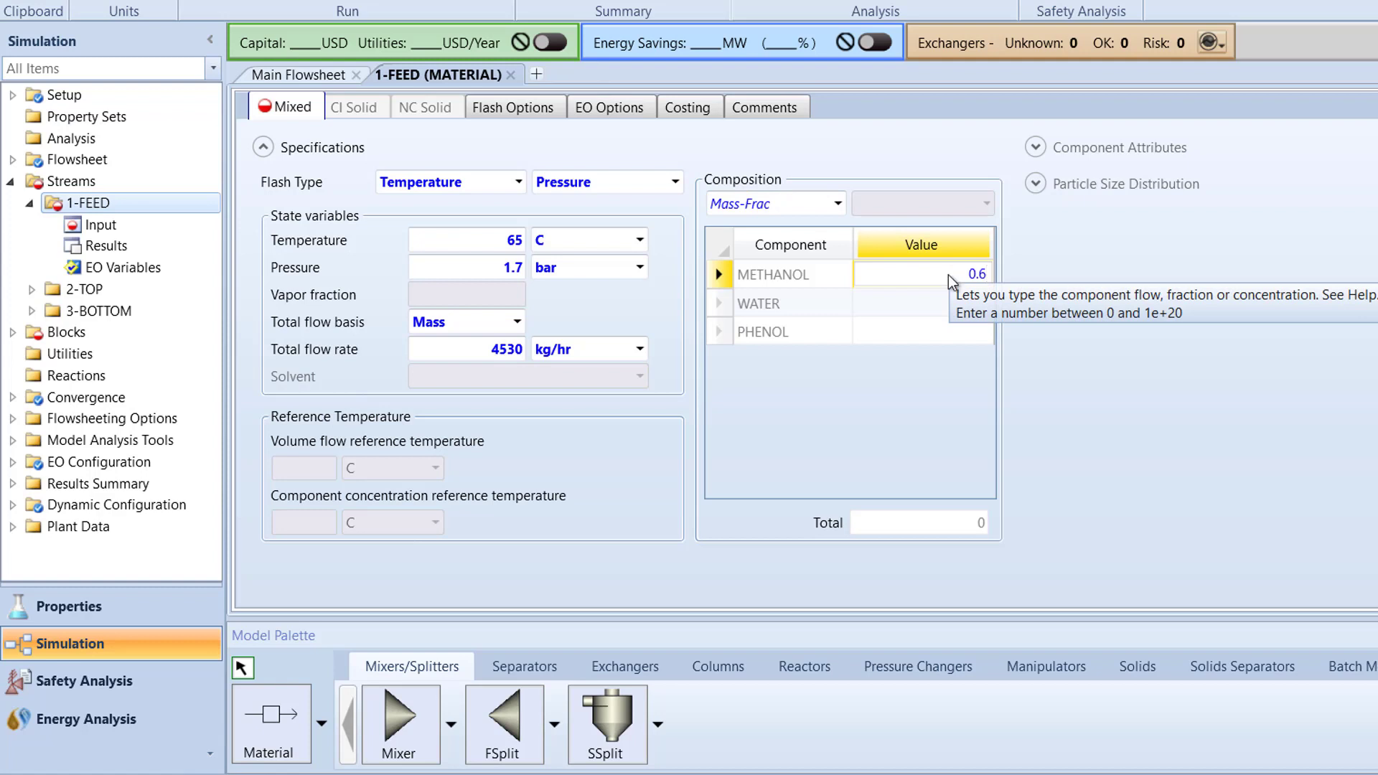
key("Return")
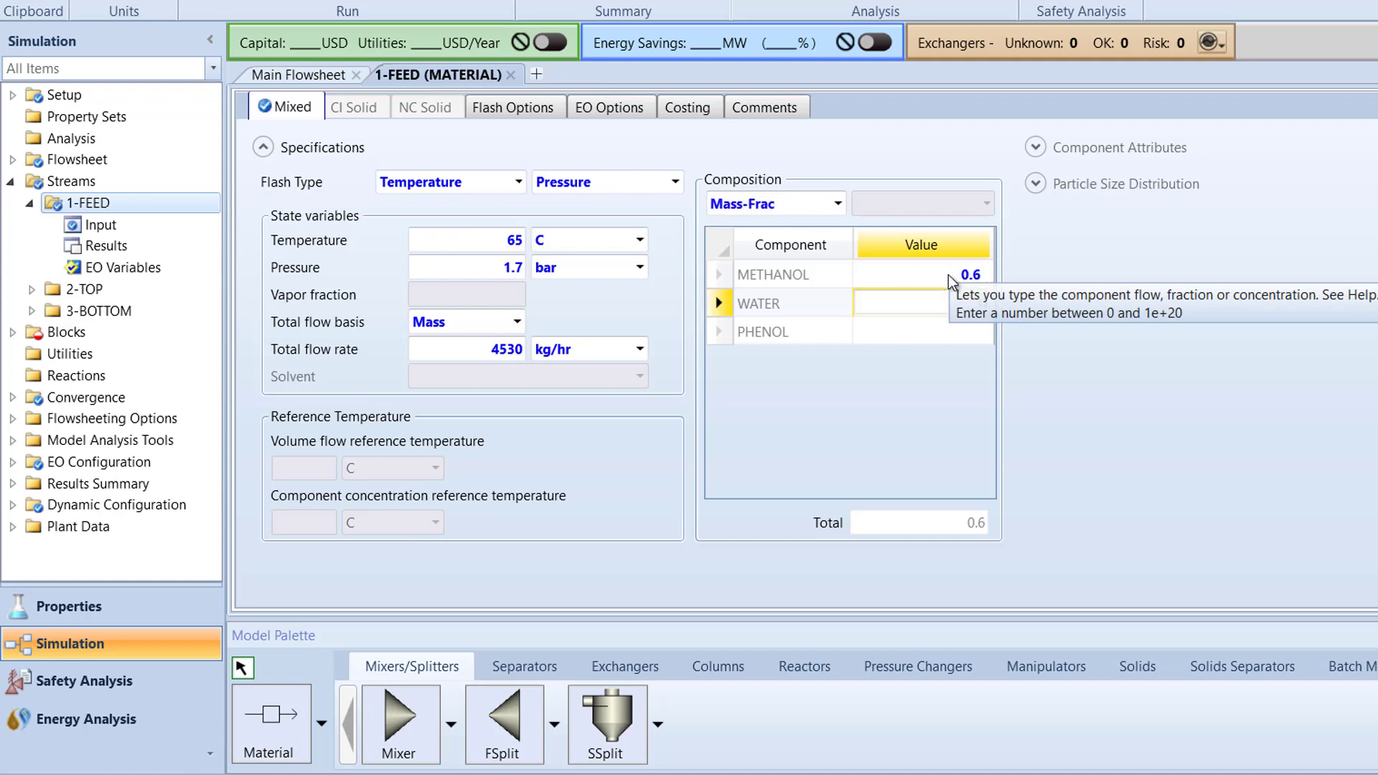
type("0.39")
key("Return")
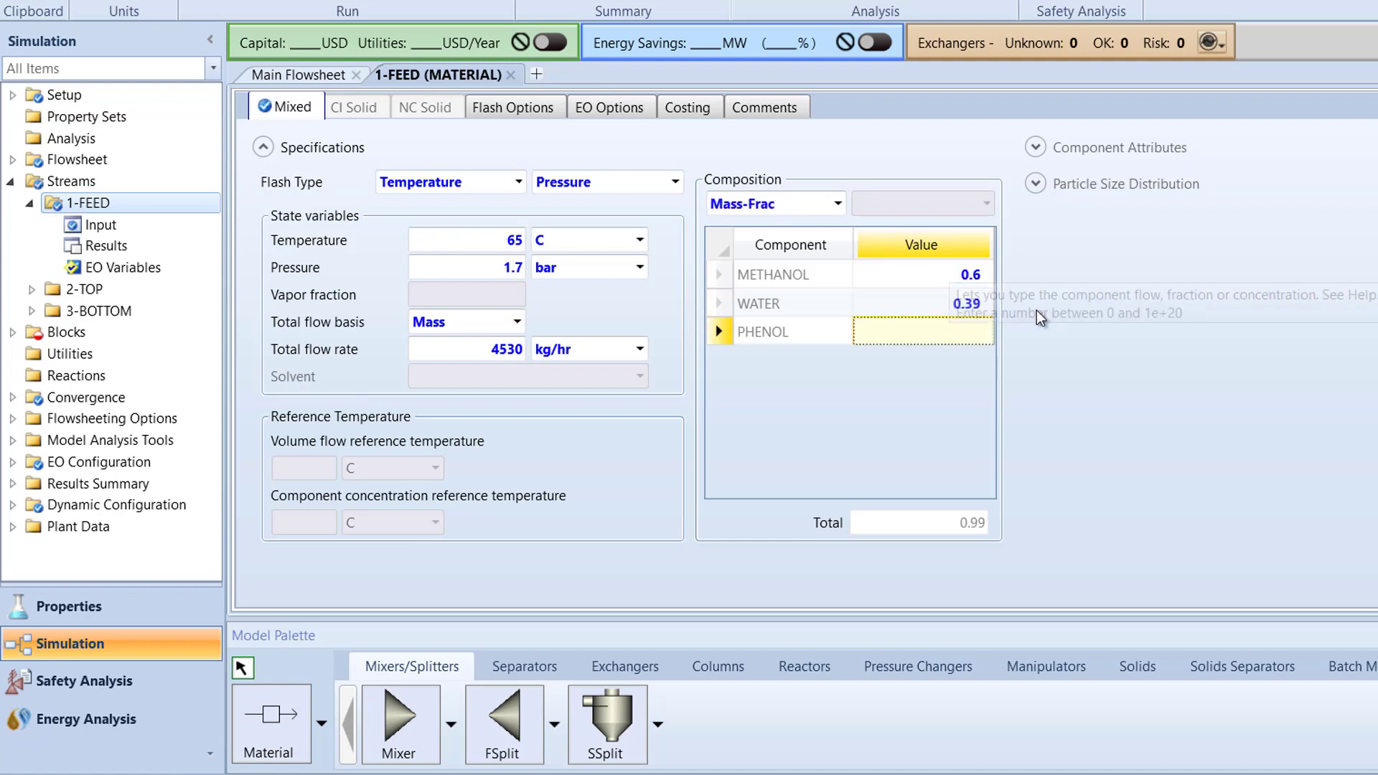
type("0.01")
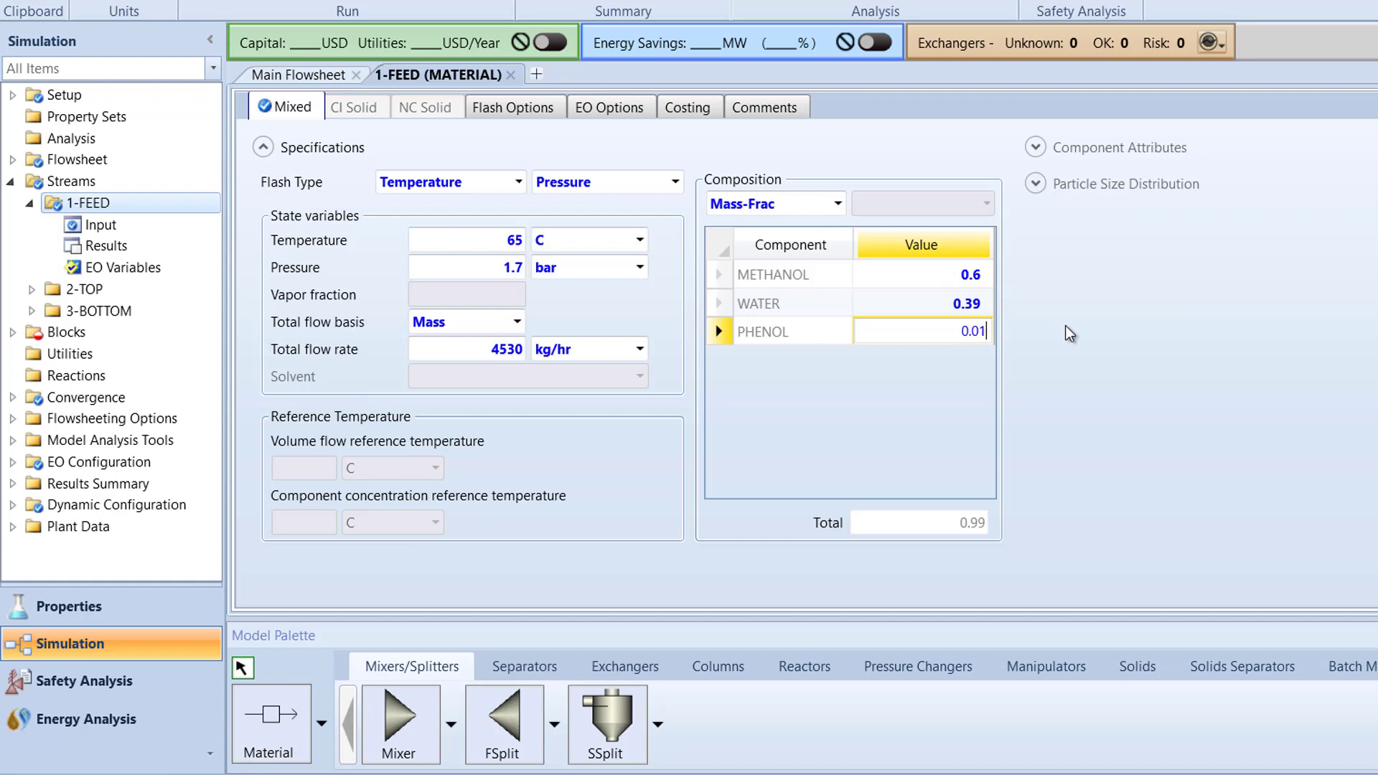
key("Return")
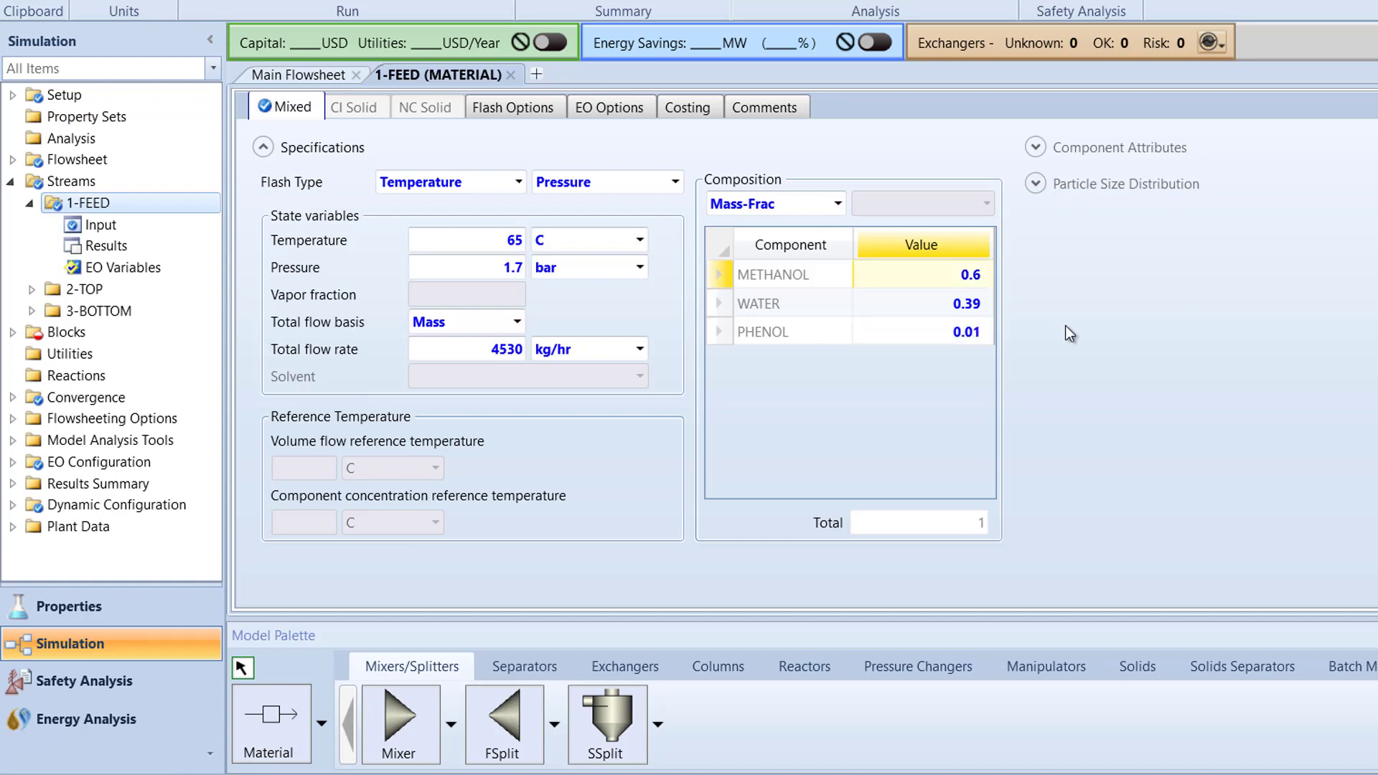
Give column B1 10 stages, 1.1 bar condenser and 1.7 bar reboiler pressure.
left_click(12, 332)
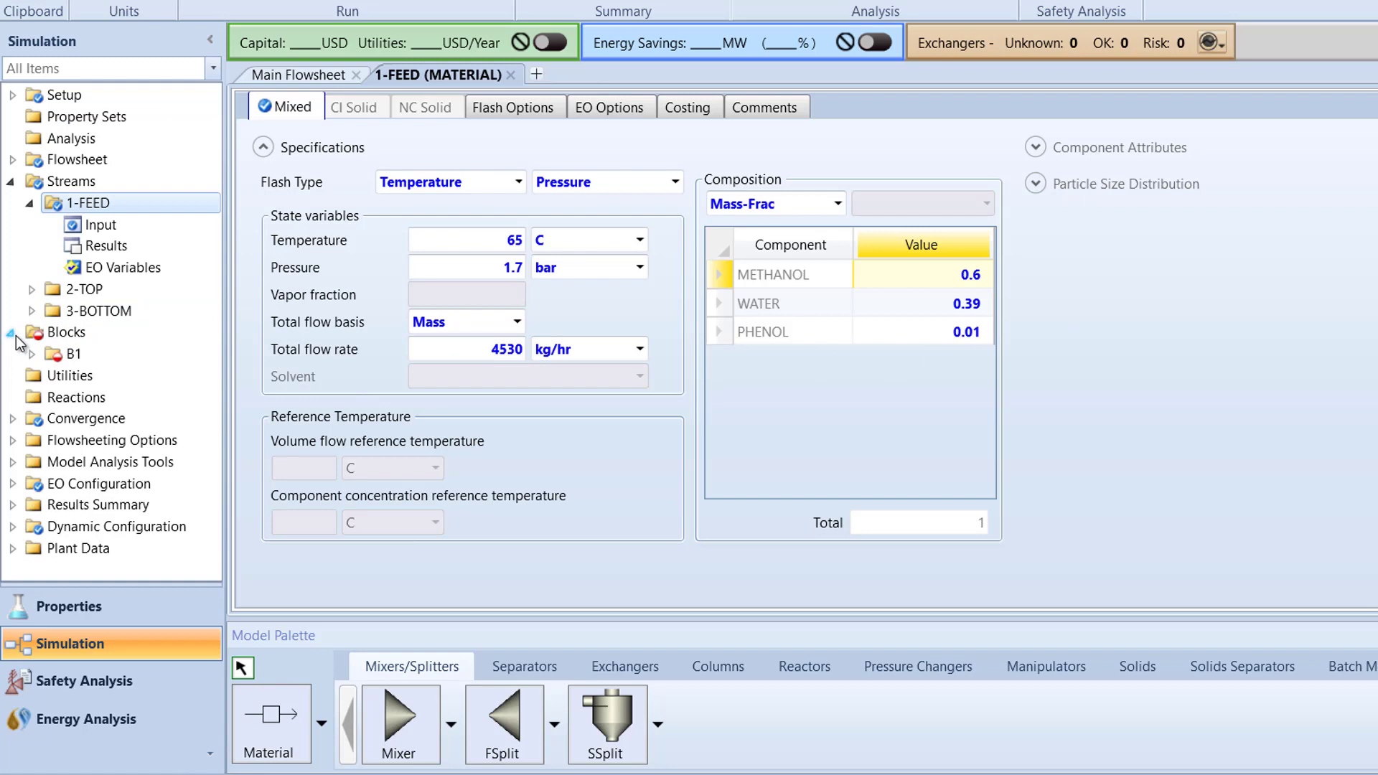
double_click(142, 355)
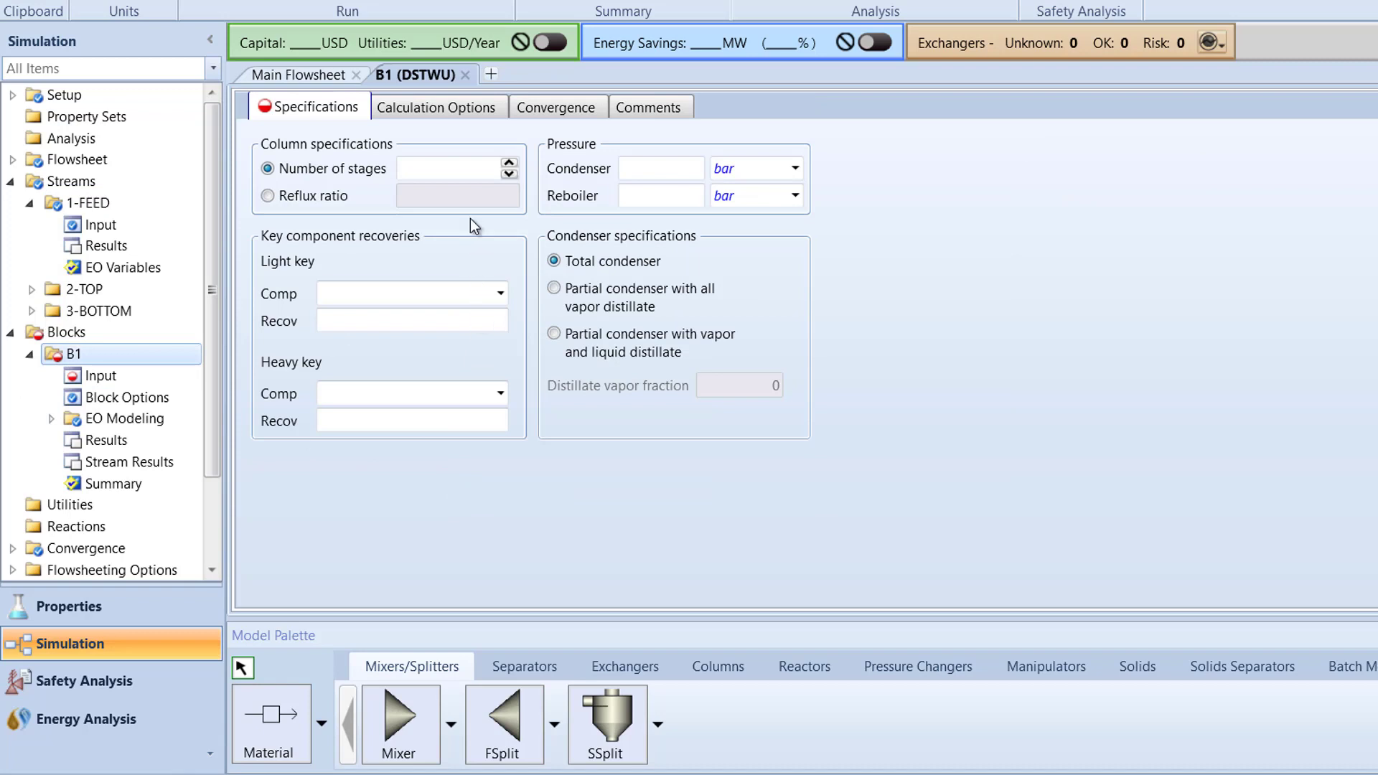
left_click(475, 173)
type("10")
left_click(677, 168)
type("1.1")
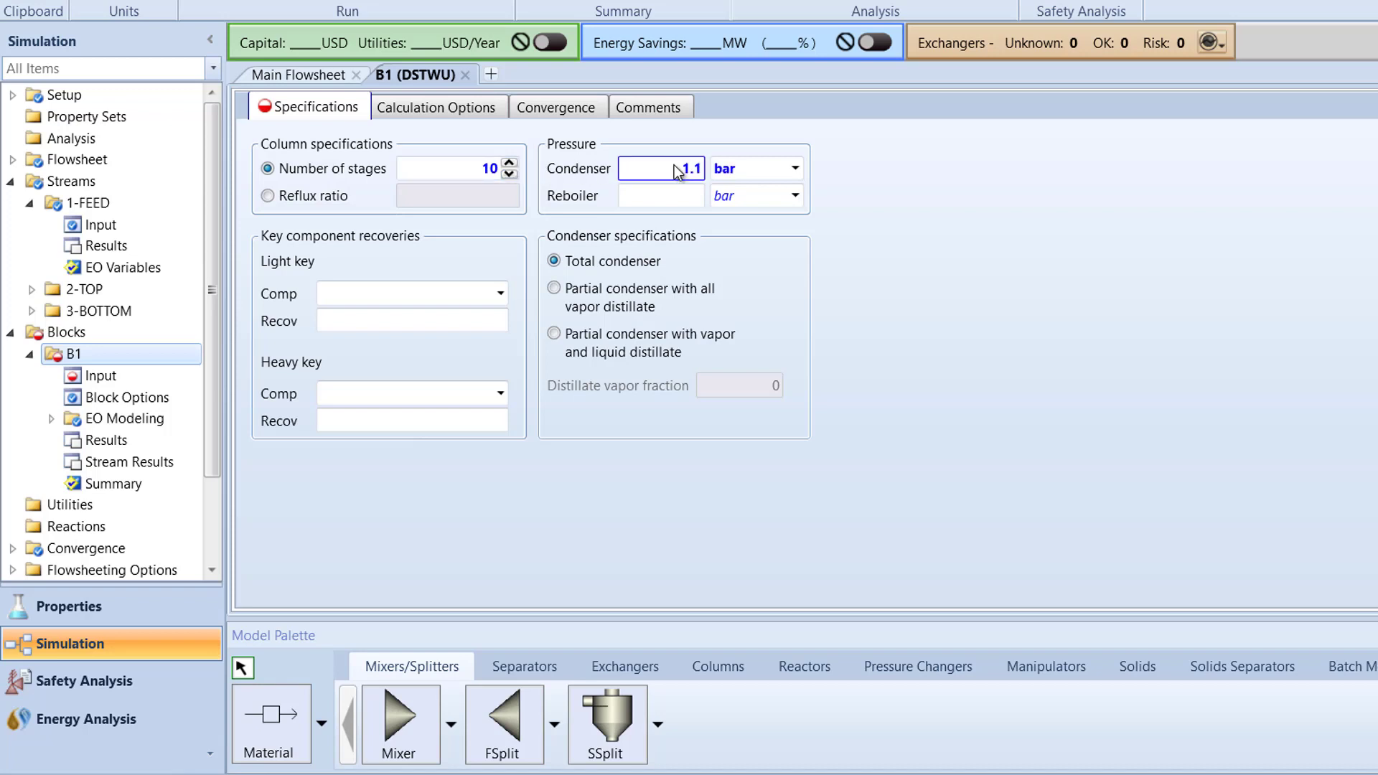
left_click(681, 197)
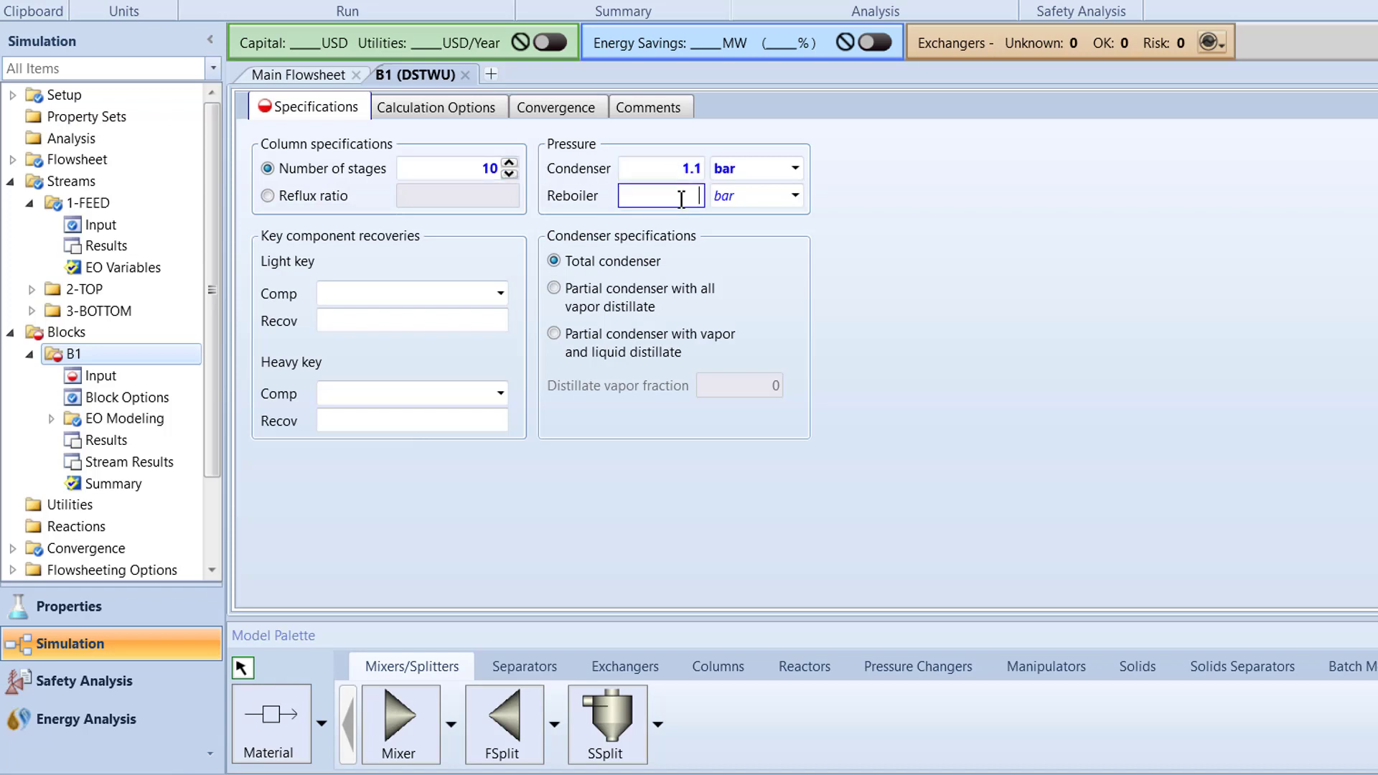
type("1.7")
Set METHANOL as light key at 0.99 recovery and WATER as heavy key at 0.01.
left_click(500, 295)
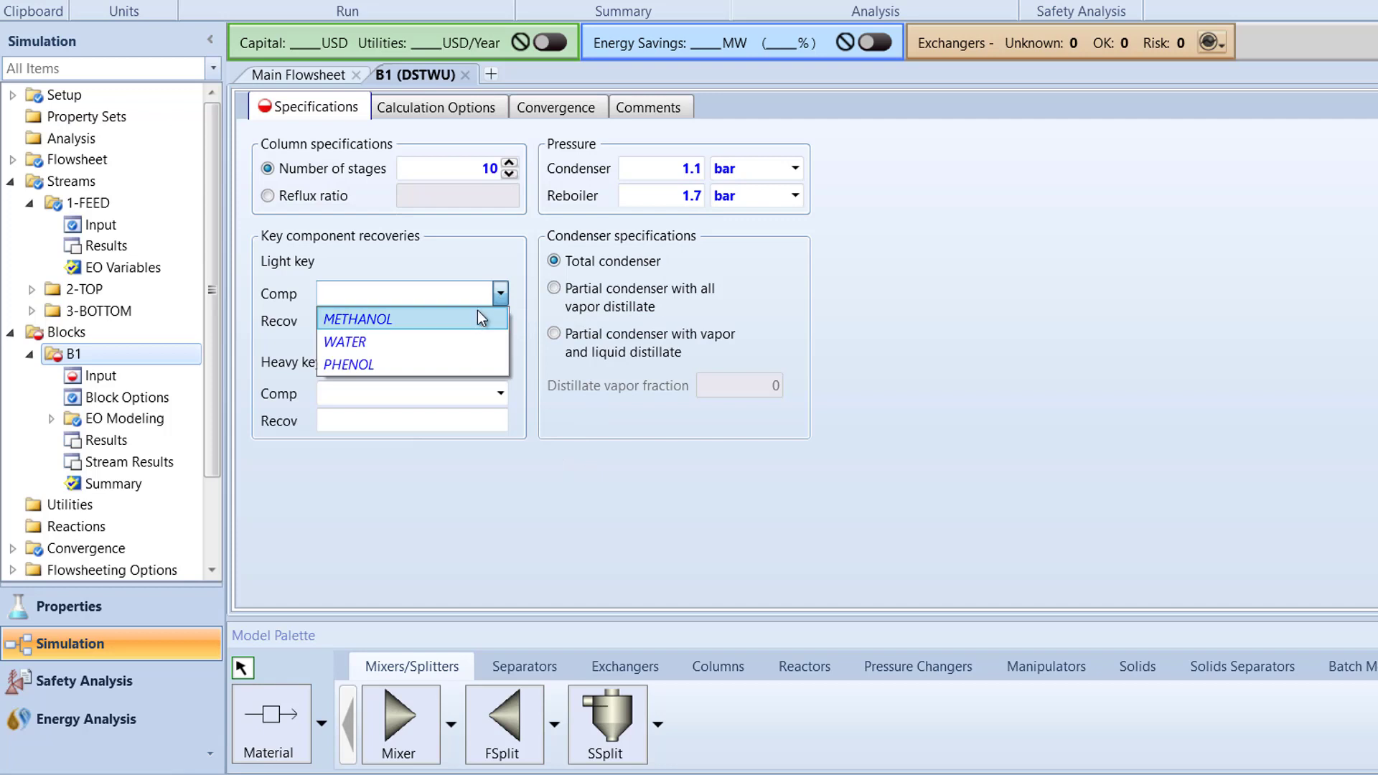
left_click(473, 314)
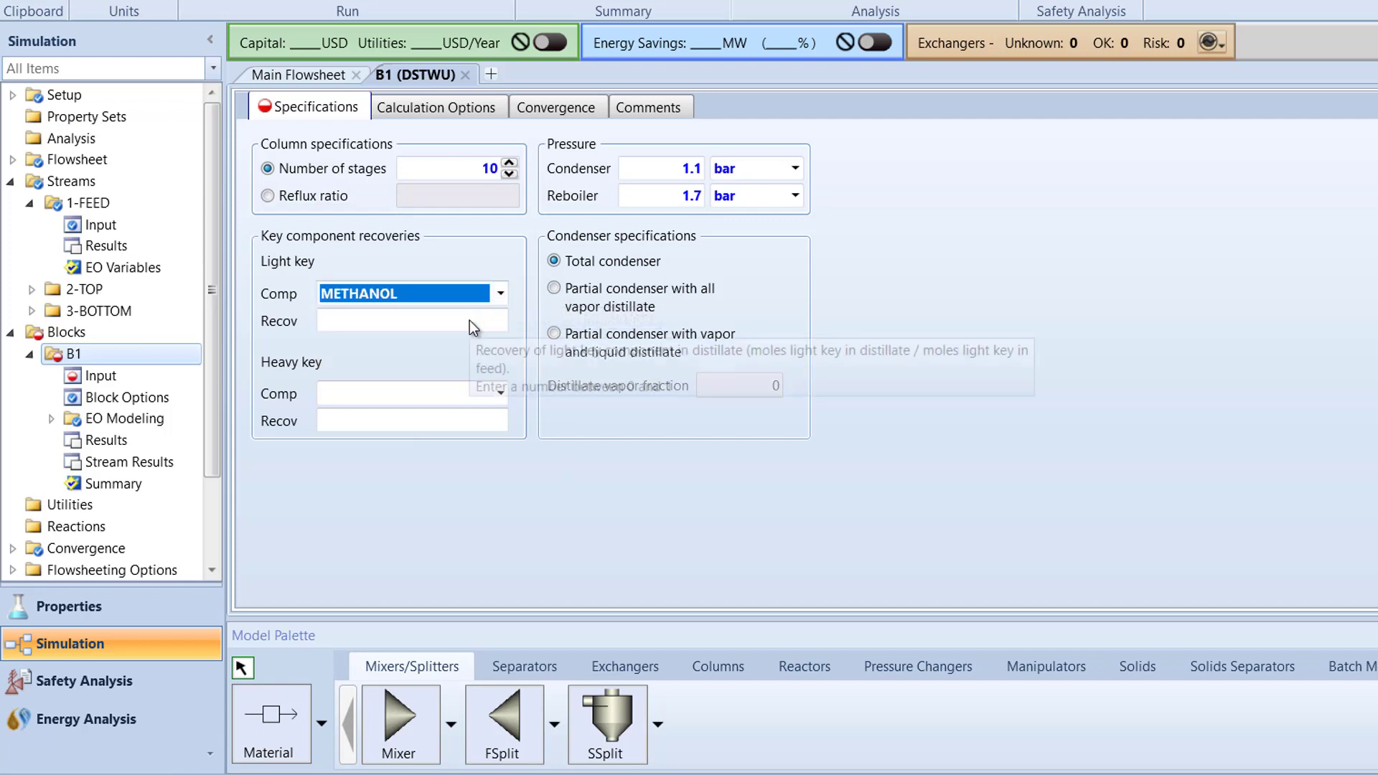
left_click(473, 320)
type("0.99")
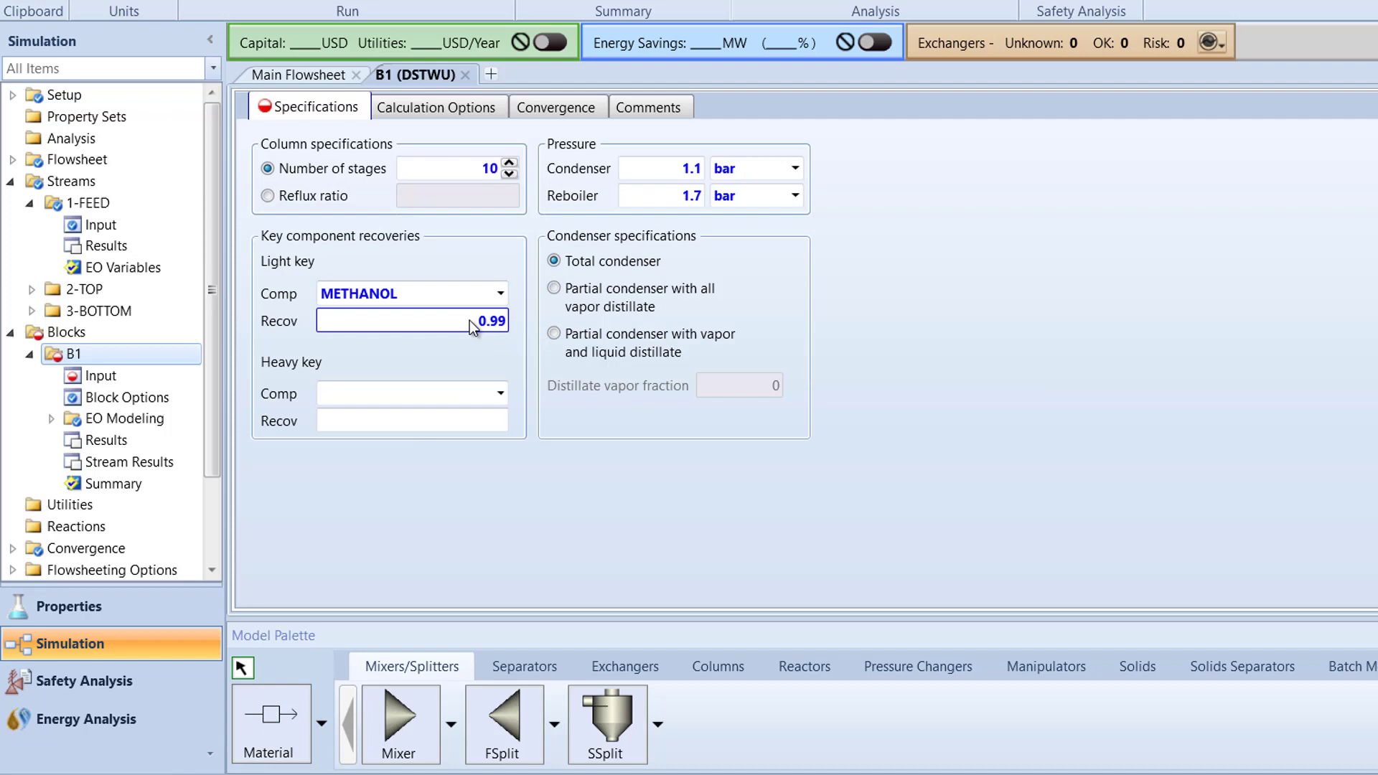
left_click(497, 347)
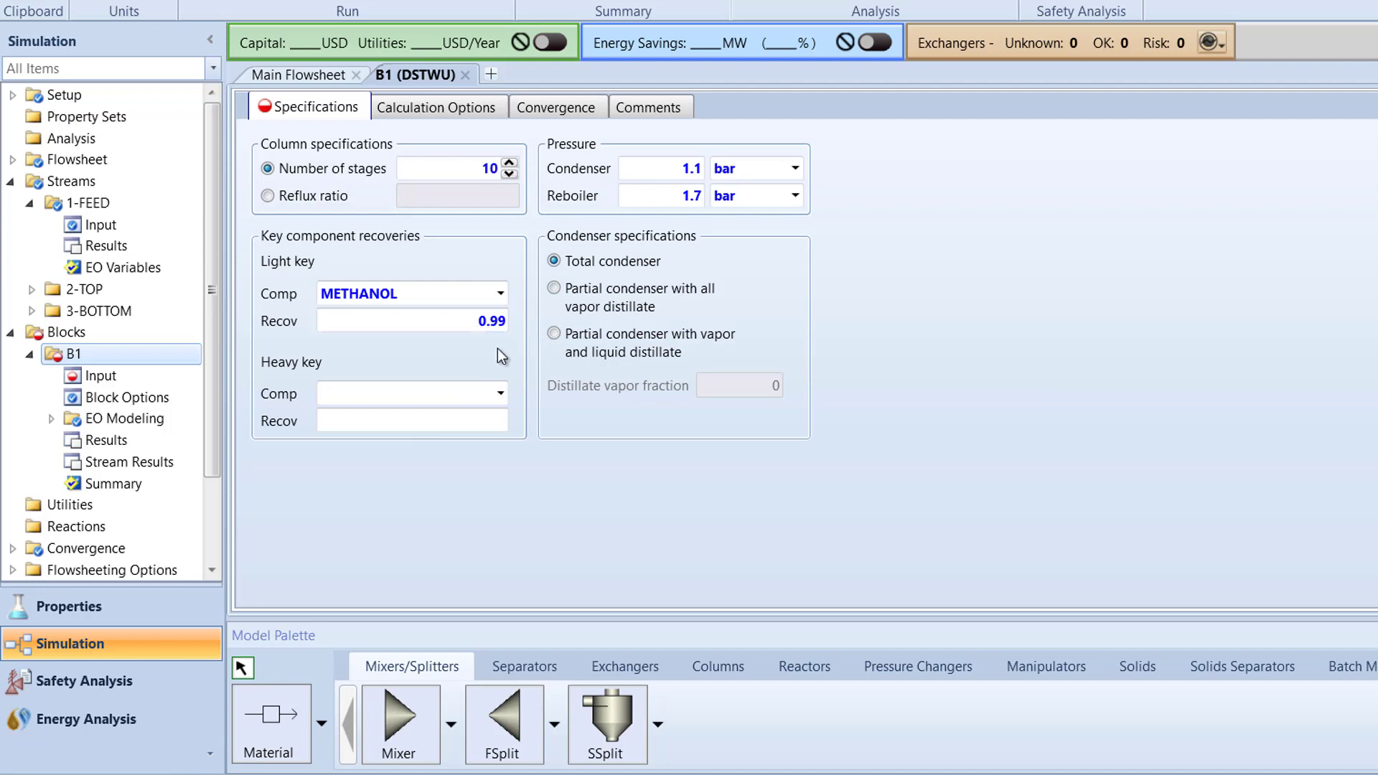
left_click(501, 392)
left_click(472, 443)
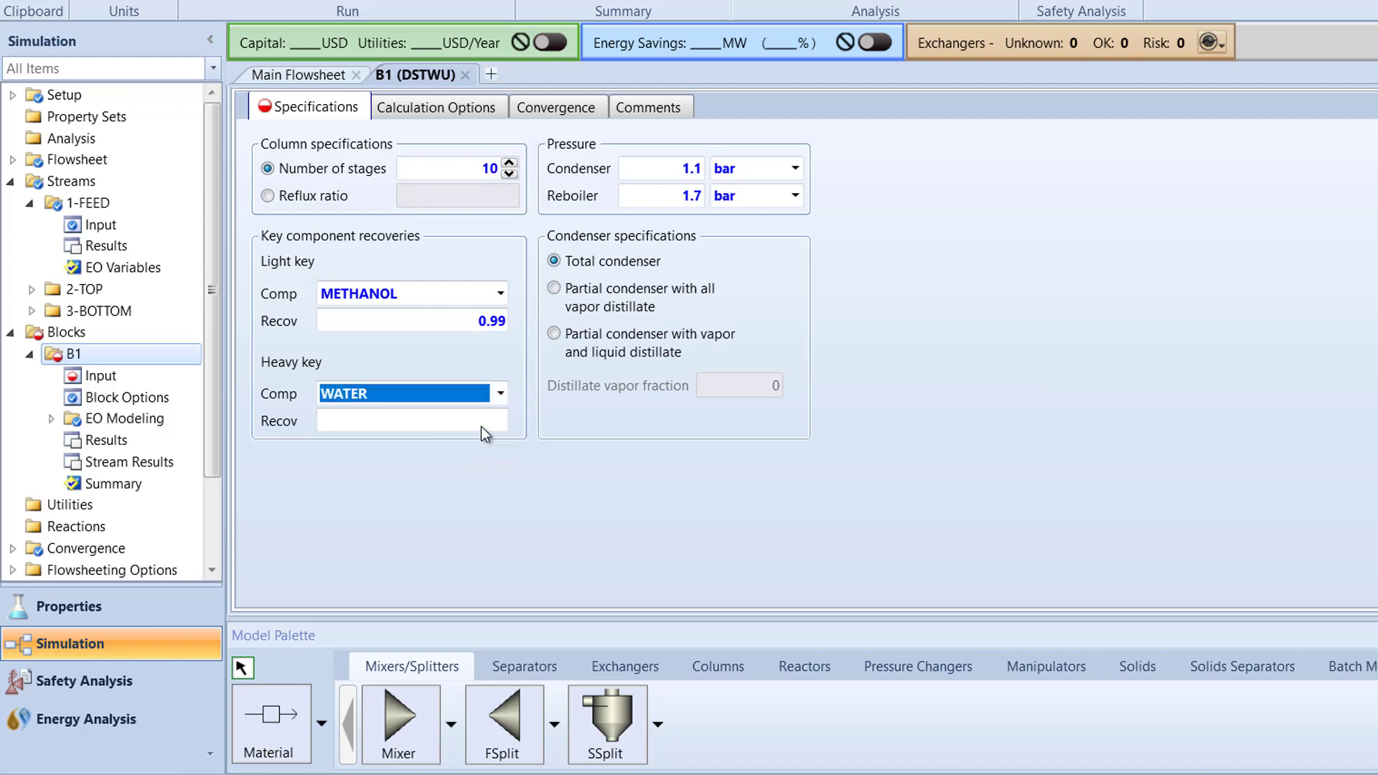
left_click(484, 424)
type("0.01")
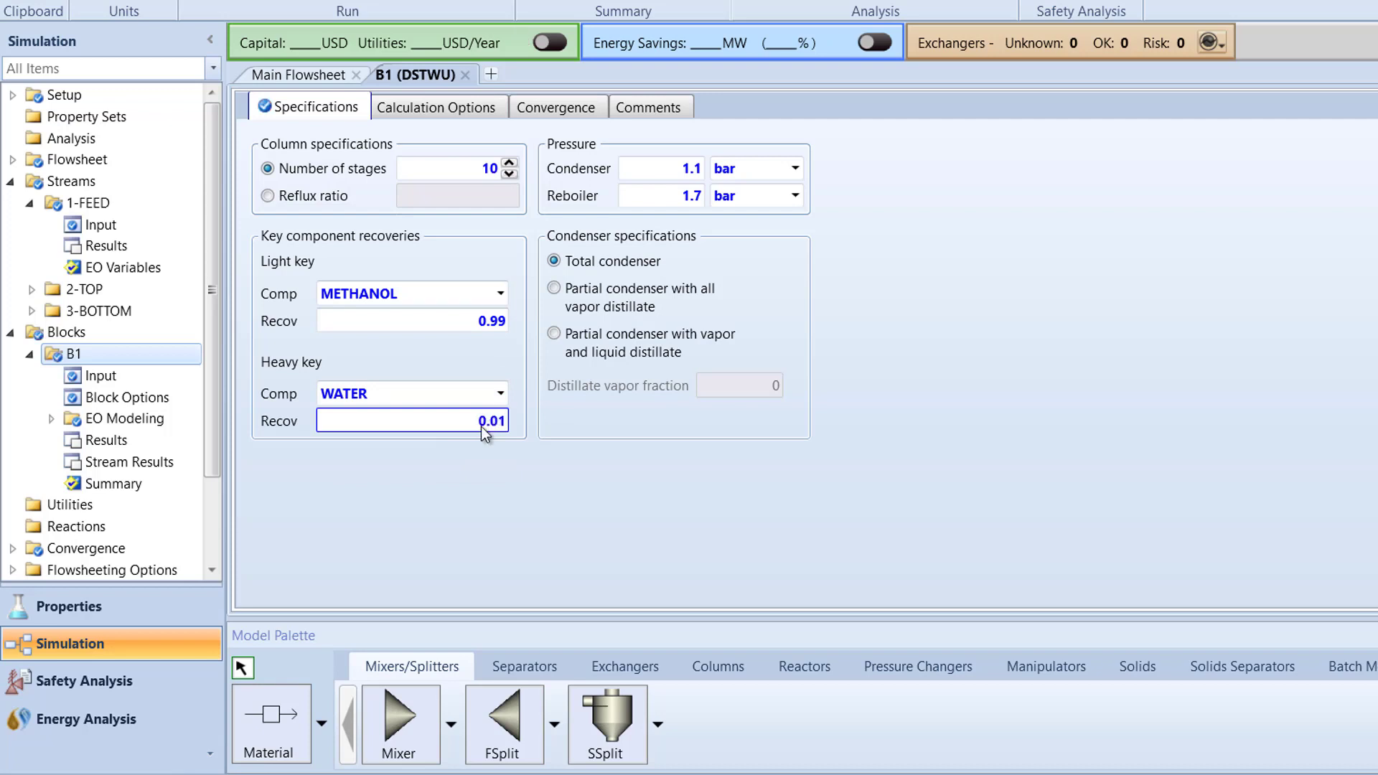
left_click(547, 488)
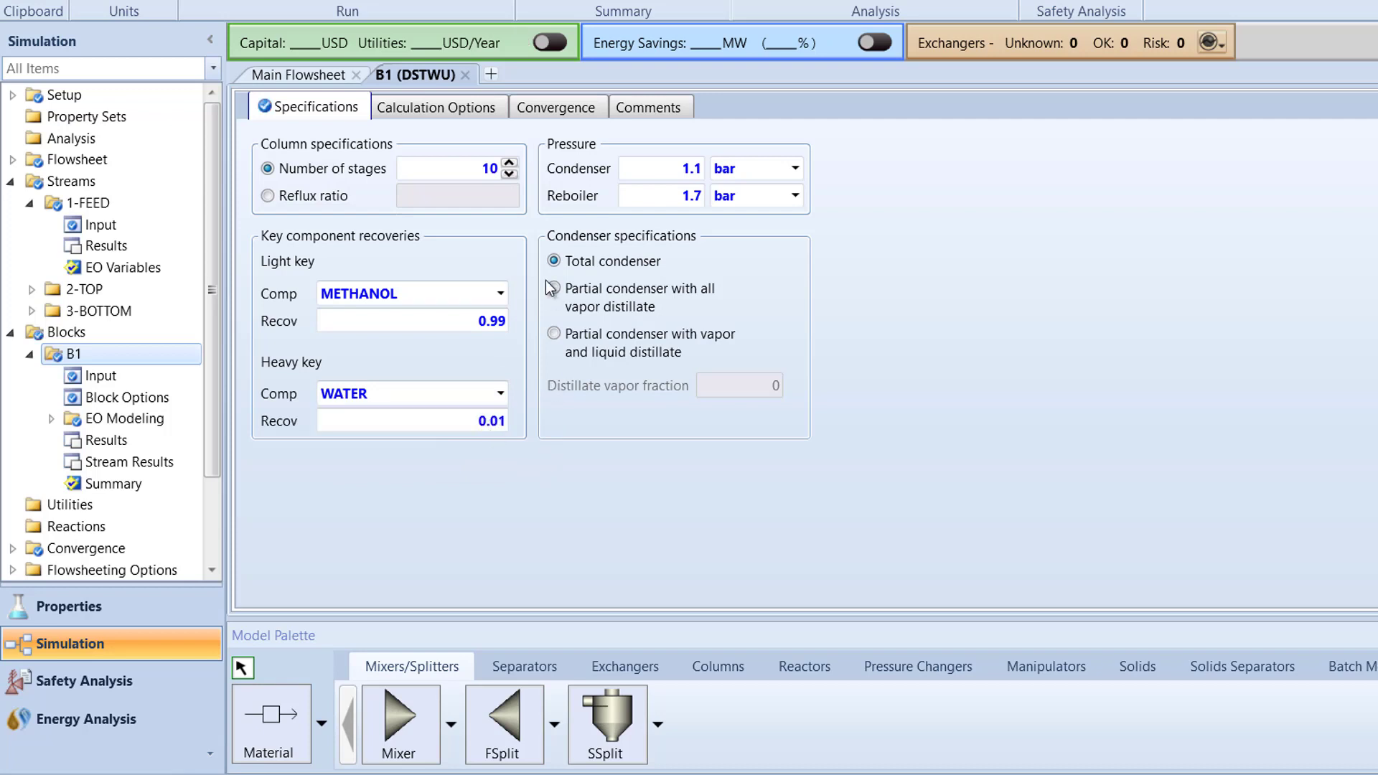
Turn on B1's reflux ratio vs theoretical stages table and expand the Setup branch.
left_click(449, 109)
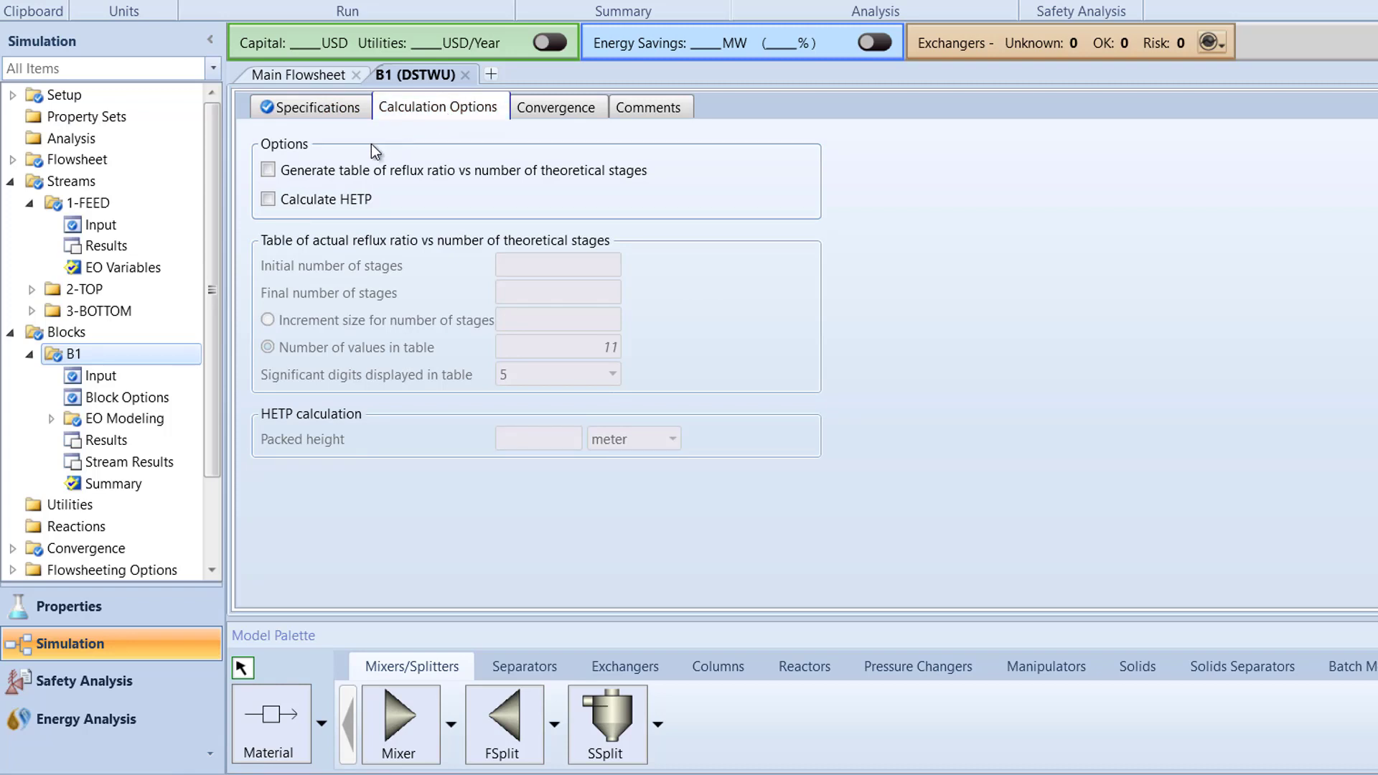
left_click(268, 170)
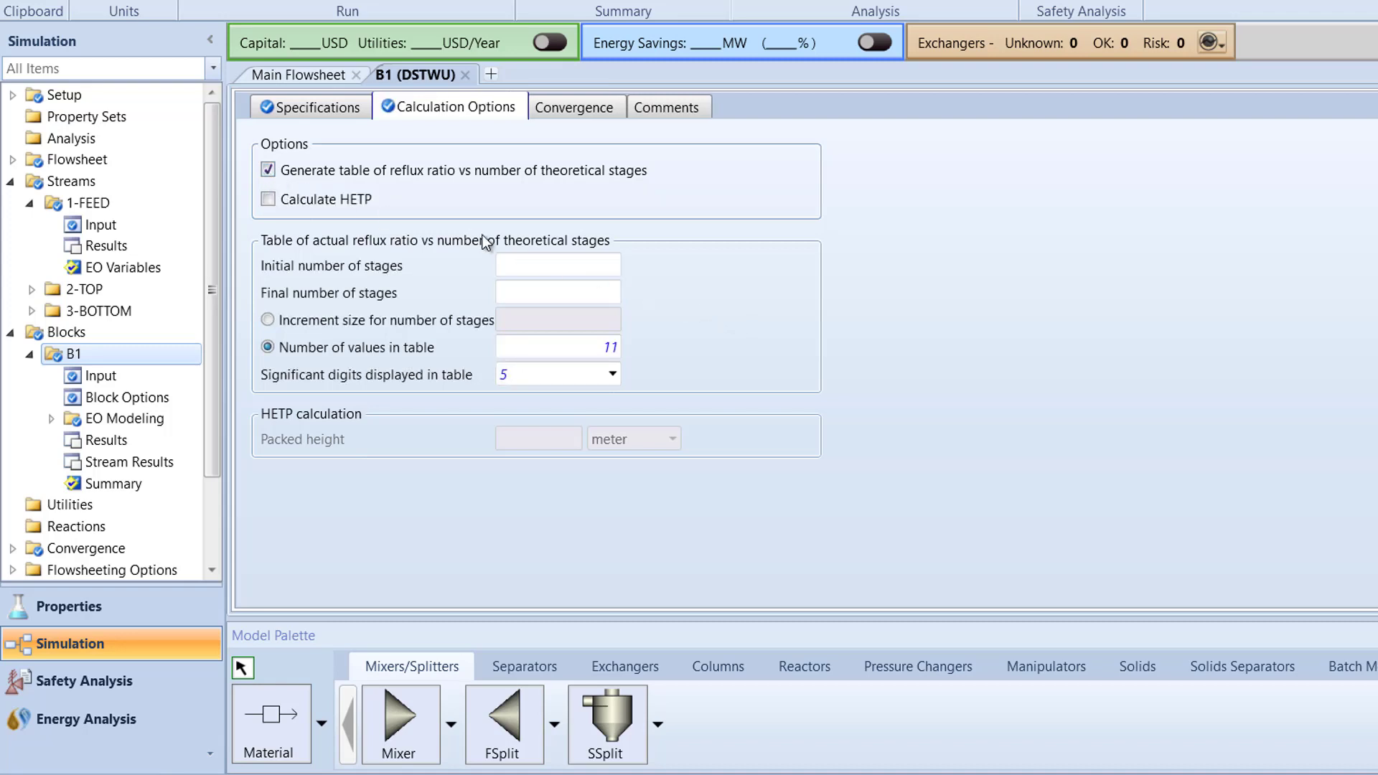
left_click(13, 96)
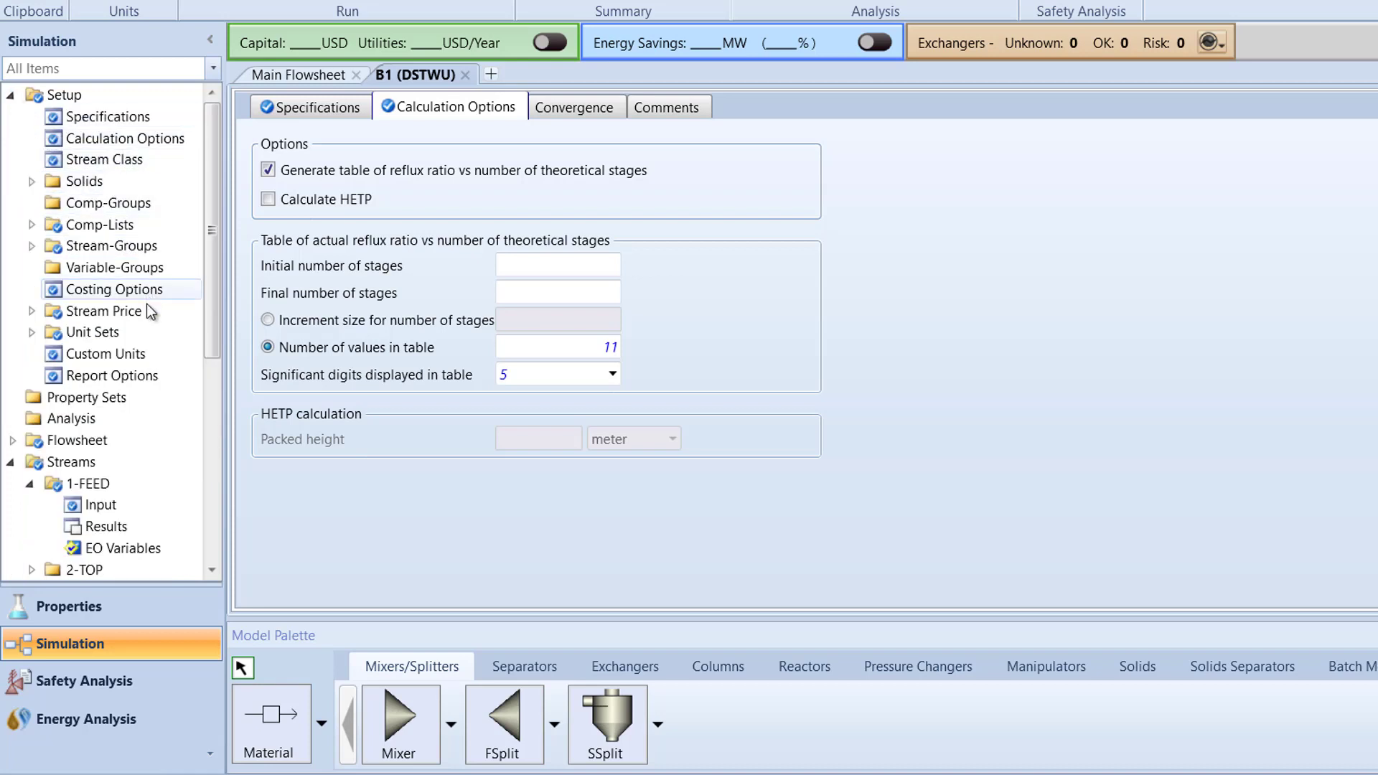
Add Mass to the stream report's flow and fraction bases, alongside Mole.
left_click(149, 377)
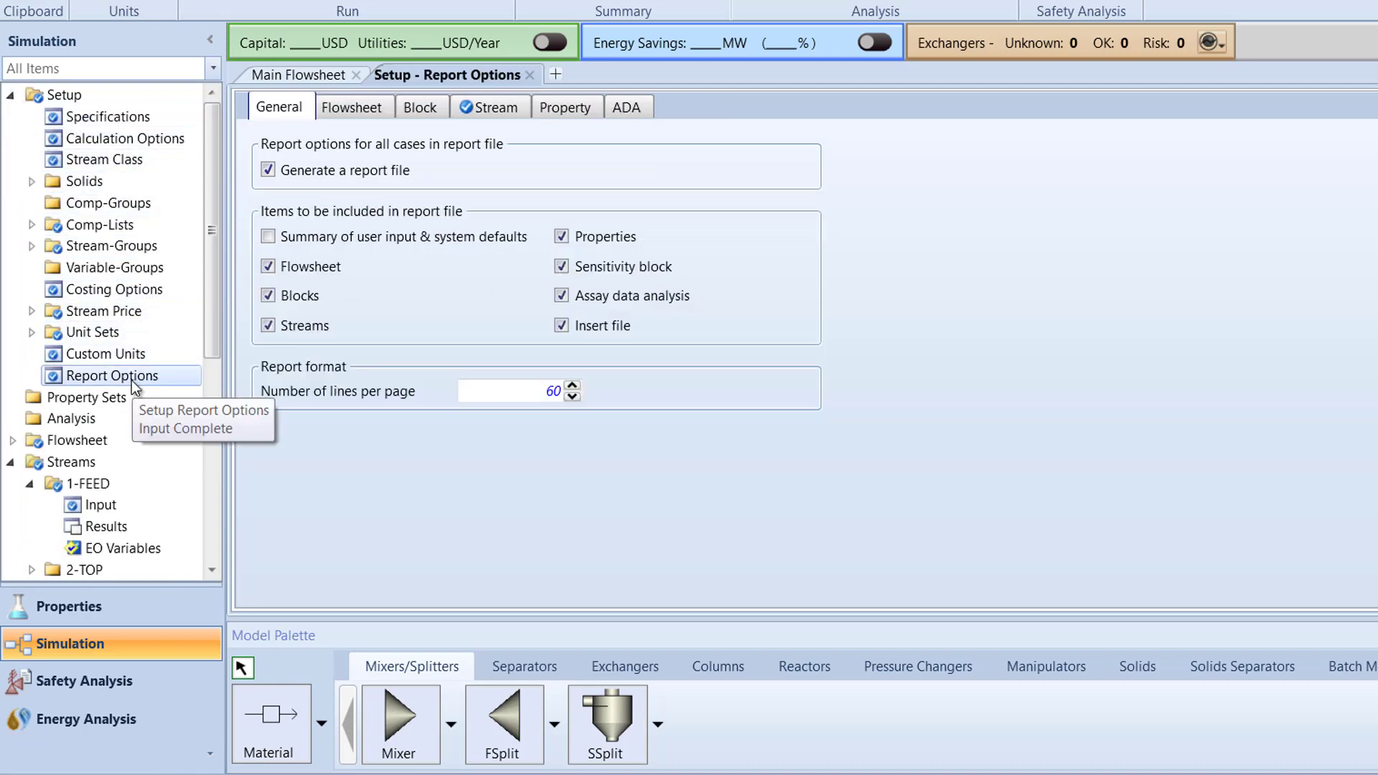
left_click(485, 115)
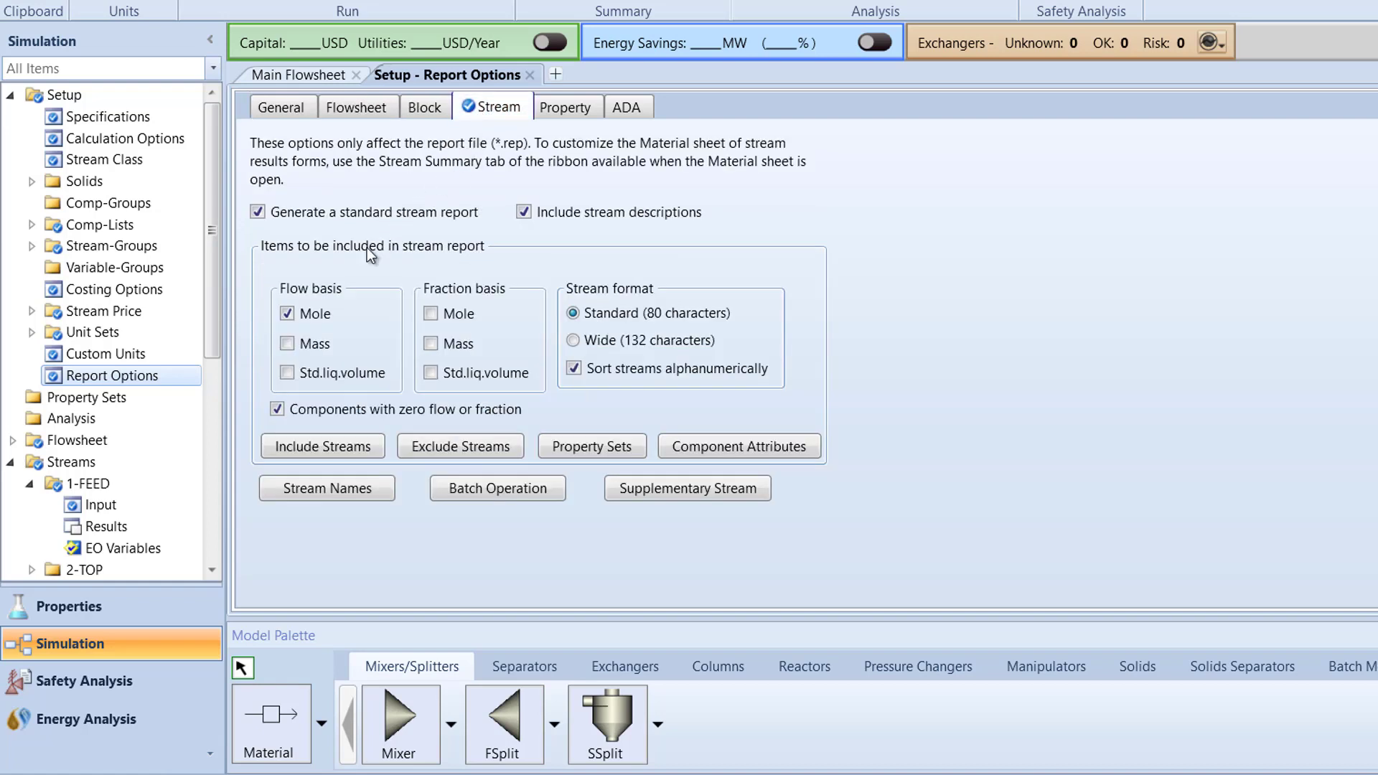
left_click(290, 344)
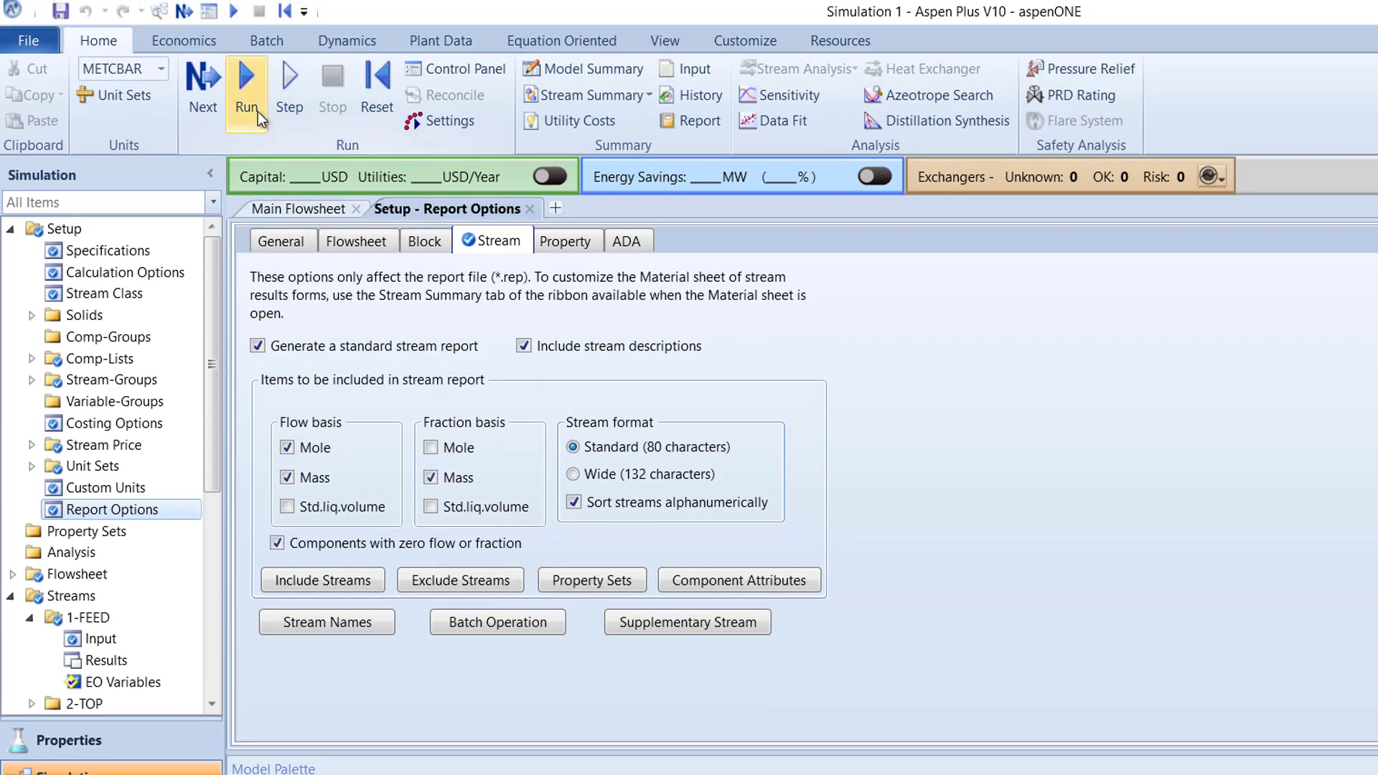
Run the simulation and view B1's reflux ratio profile for 8 to 15 stages.
left_click(257, 110)
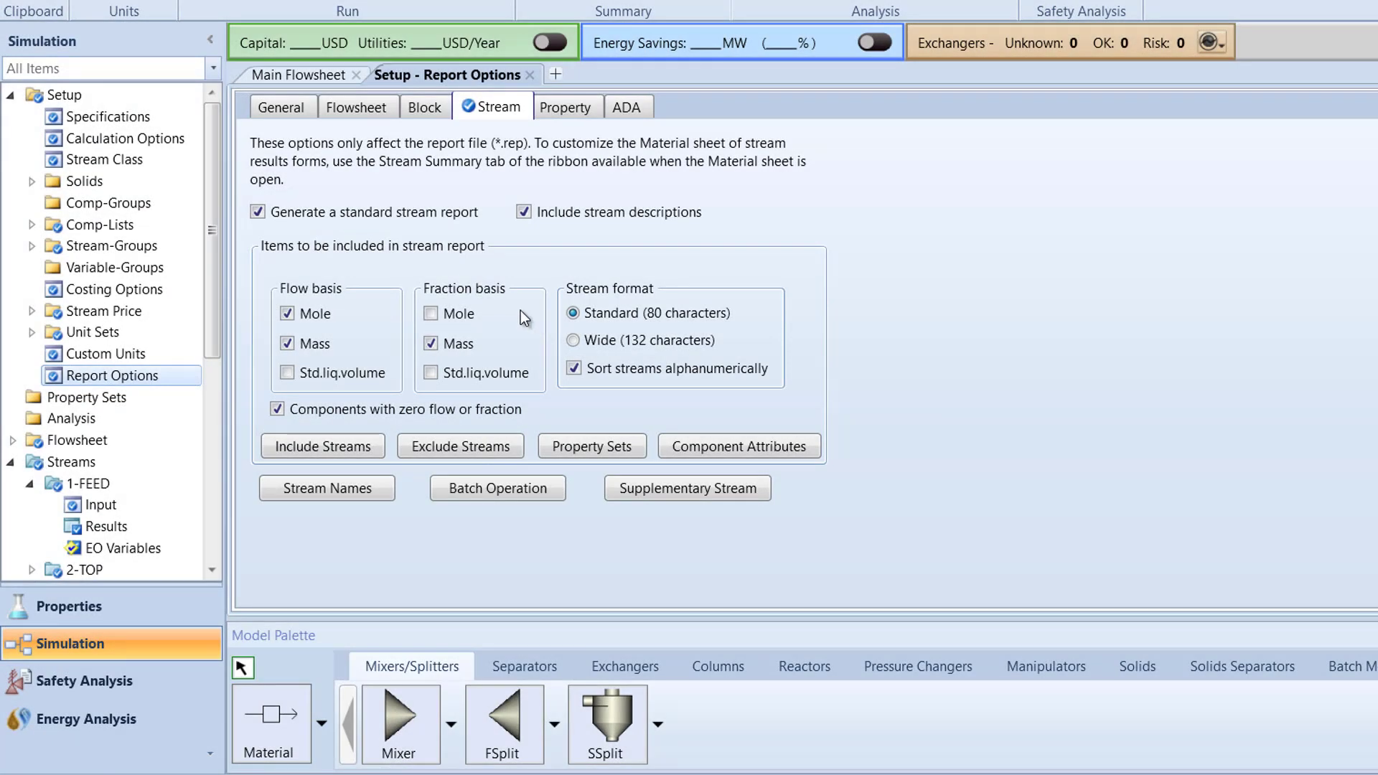
left_click_drag(219, 247, 225, 380)
left_click(166, 461)
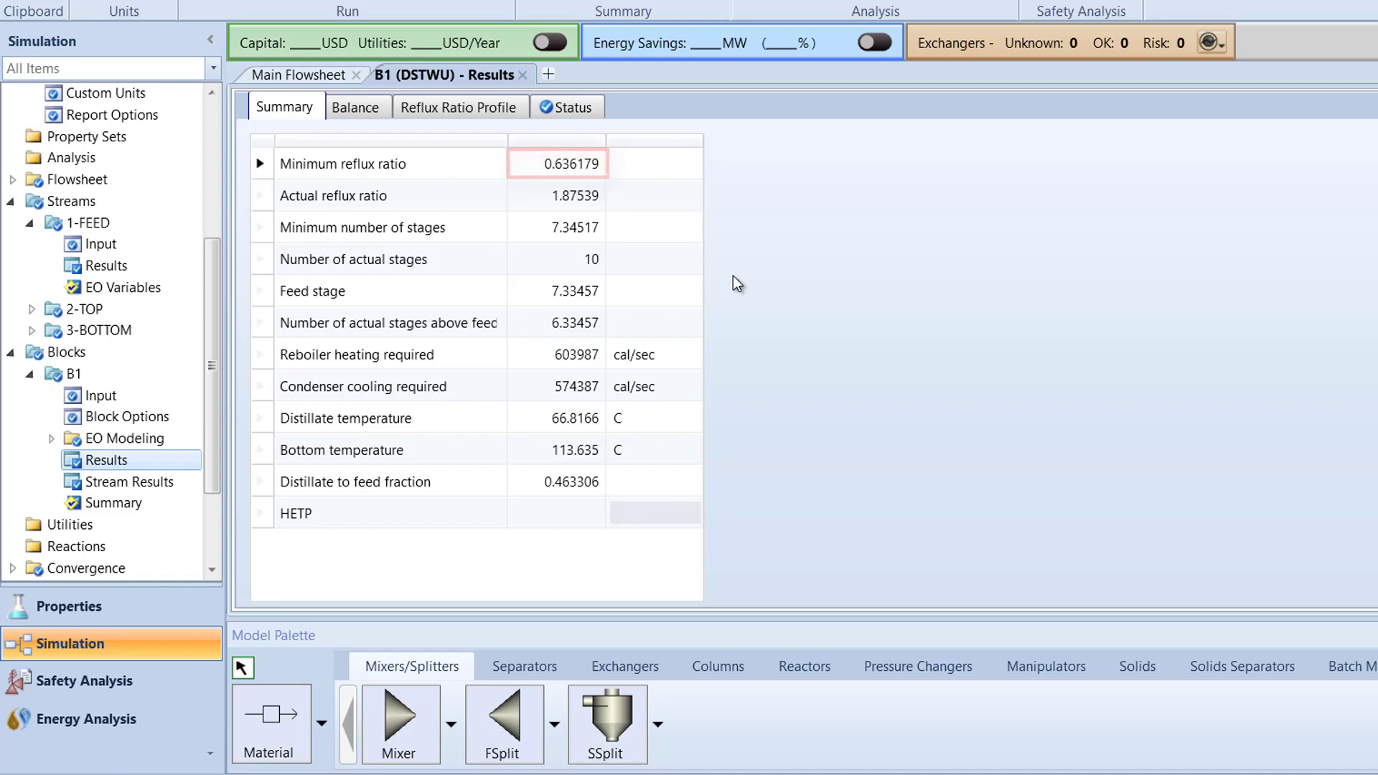
left_click(473, 111)
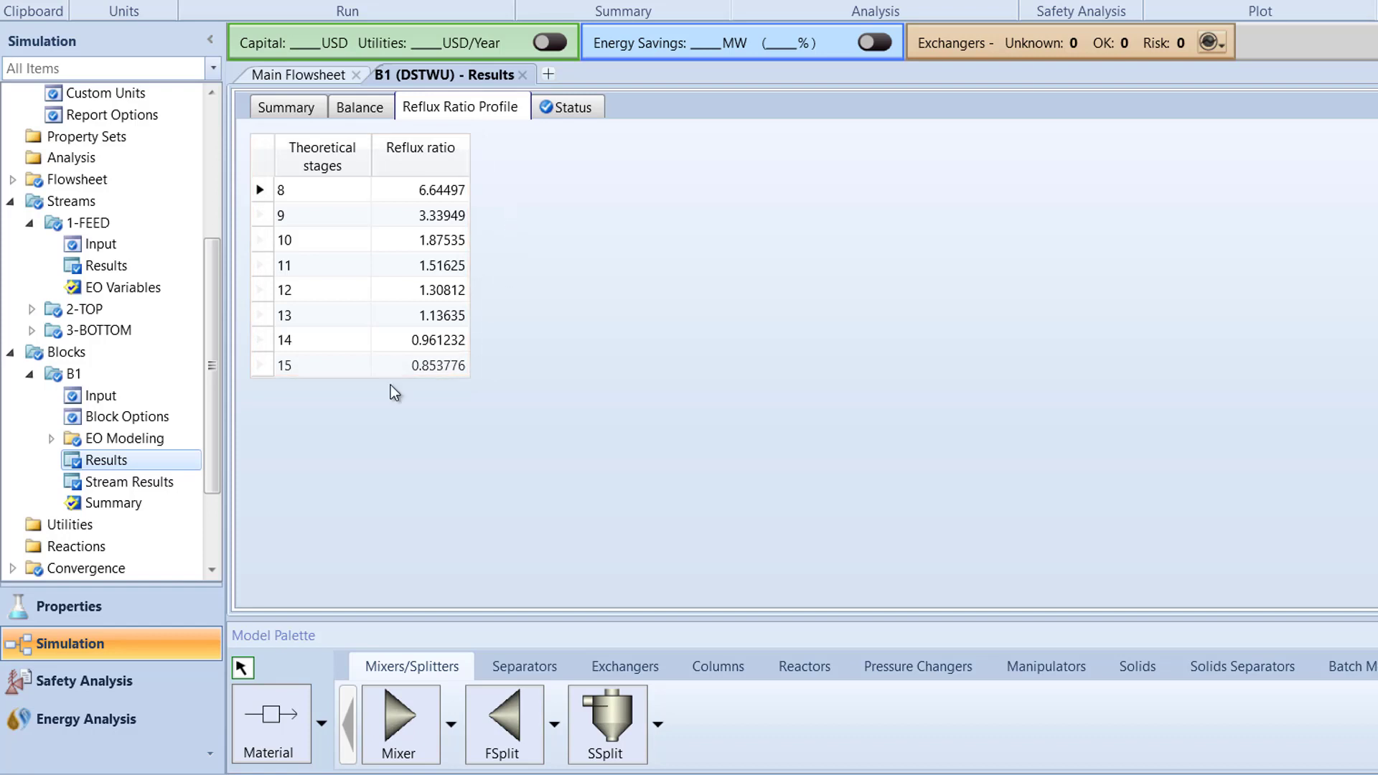
Show per-component mole and mass flows for 1-FEED, 2-TOP and 3-BOTTOM in B1's stream results.
left_click(169, 485)
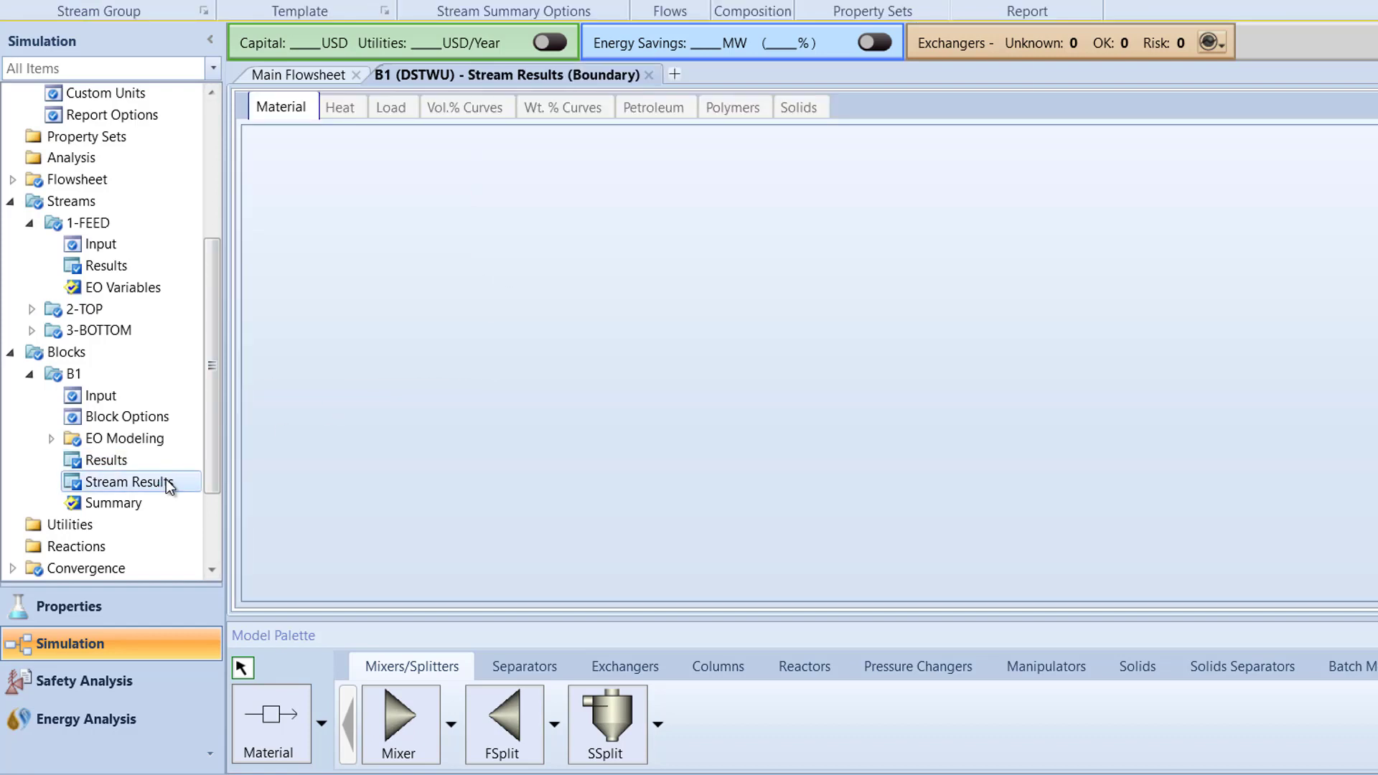
scroll(634, 381, "down", 5)
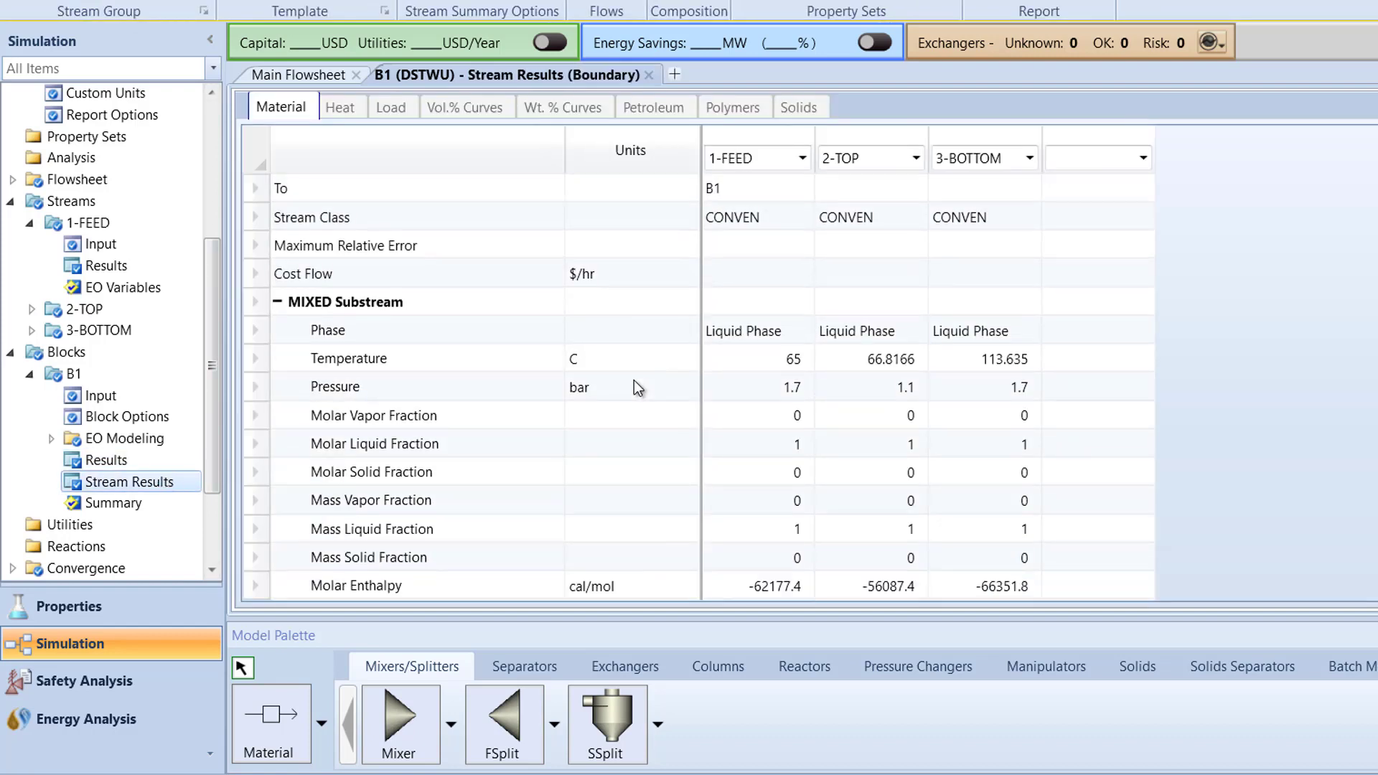
scroll(634, 389, "down", 1)
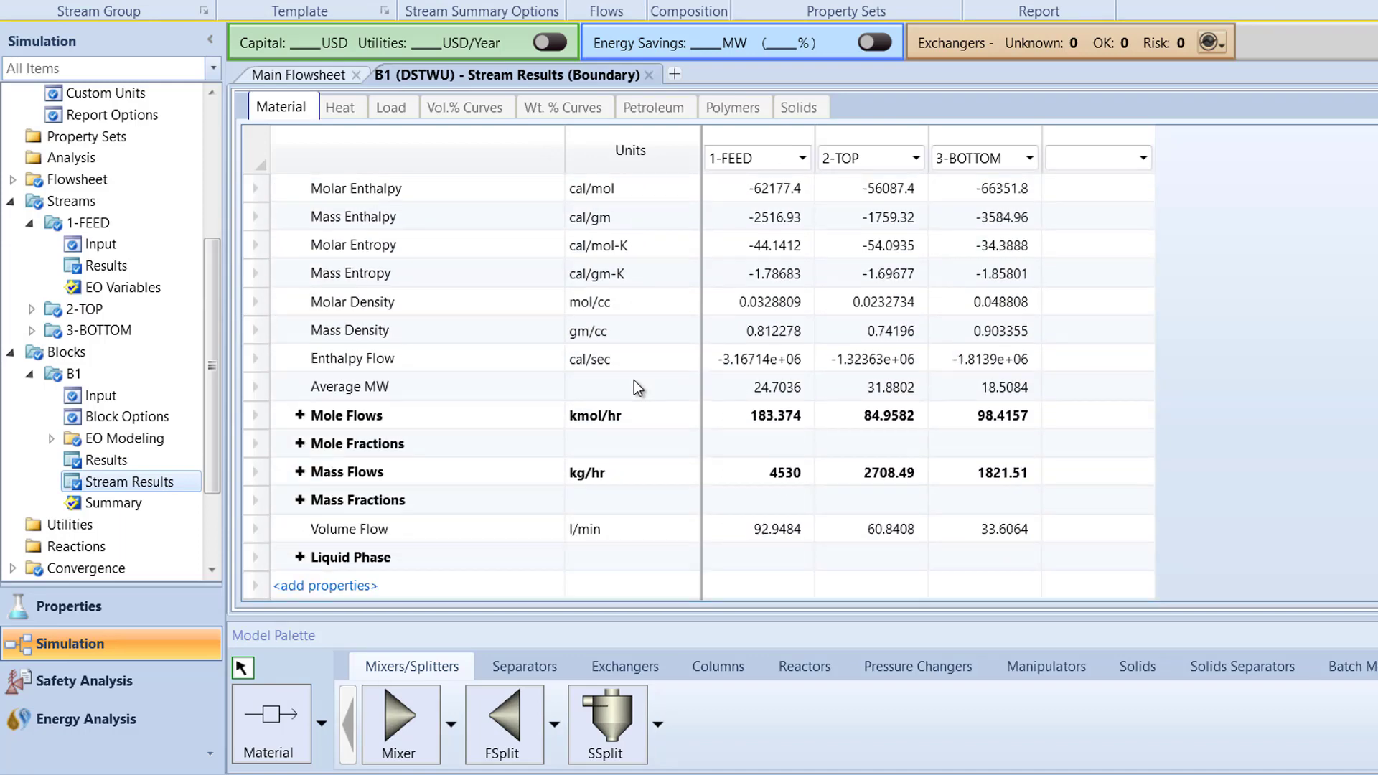
left_click(300, 415)
scroll(297, 459, "down", 1)
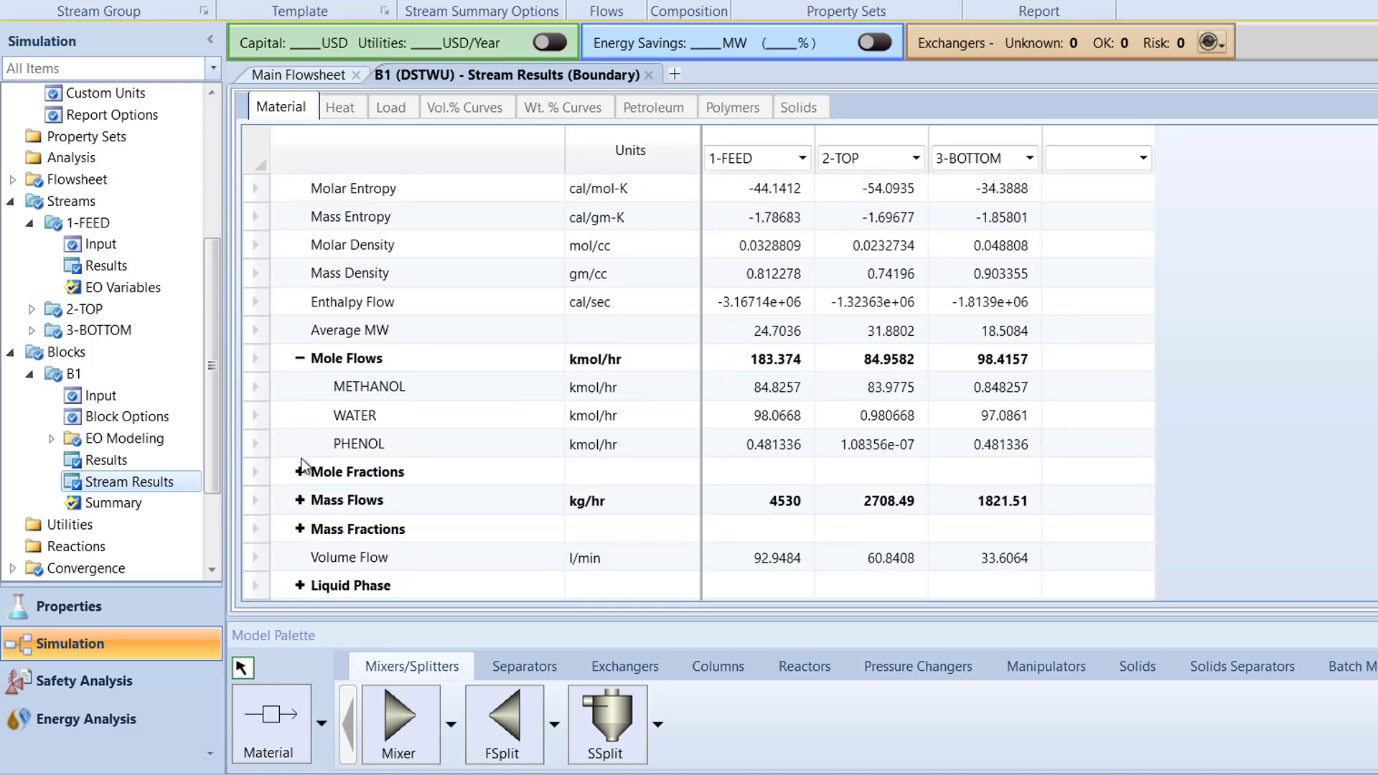
left_click(300, 500)
scroll(296, 502, "down", 1)
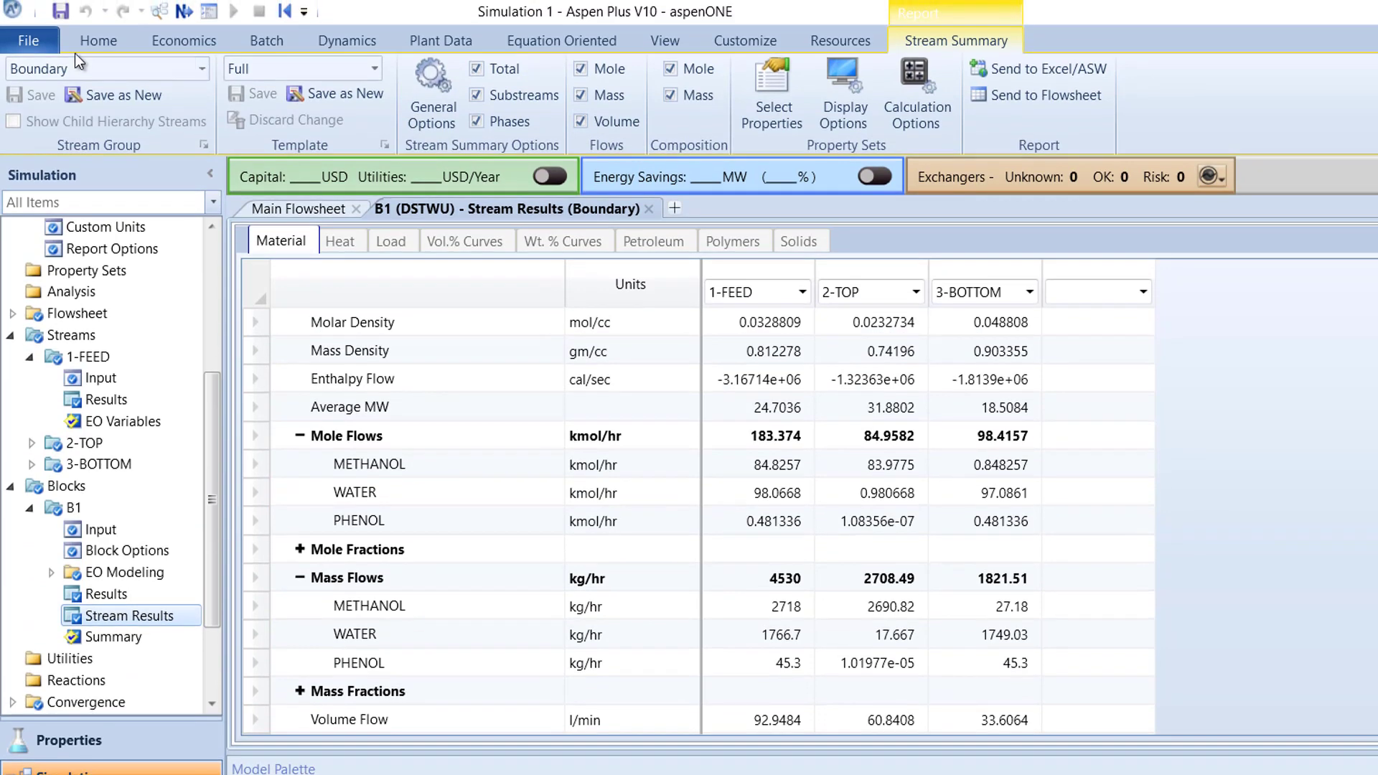
Save the model under the new name DSTWU as an Aspen Plus Document (*.apw).
left_click(29, 16)
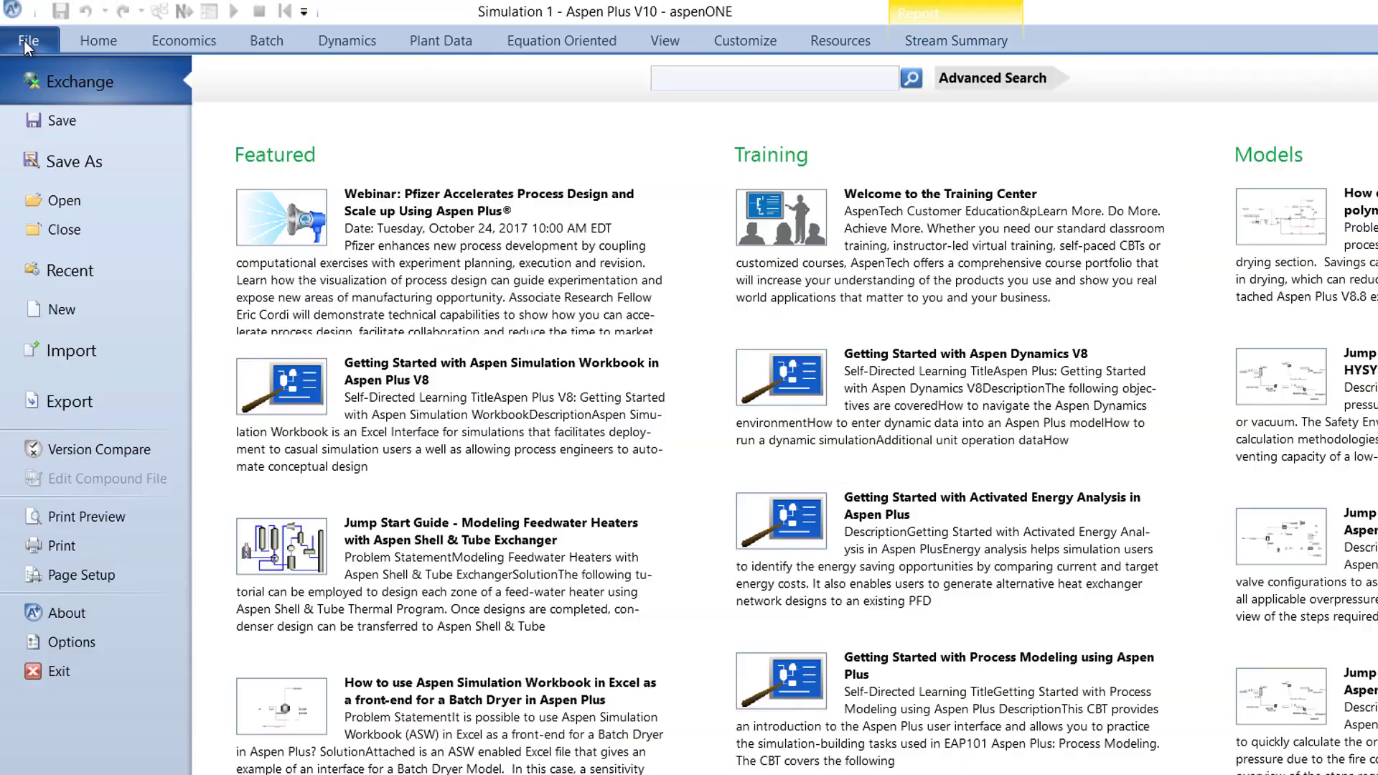
left_click(104, 138)
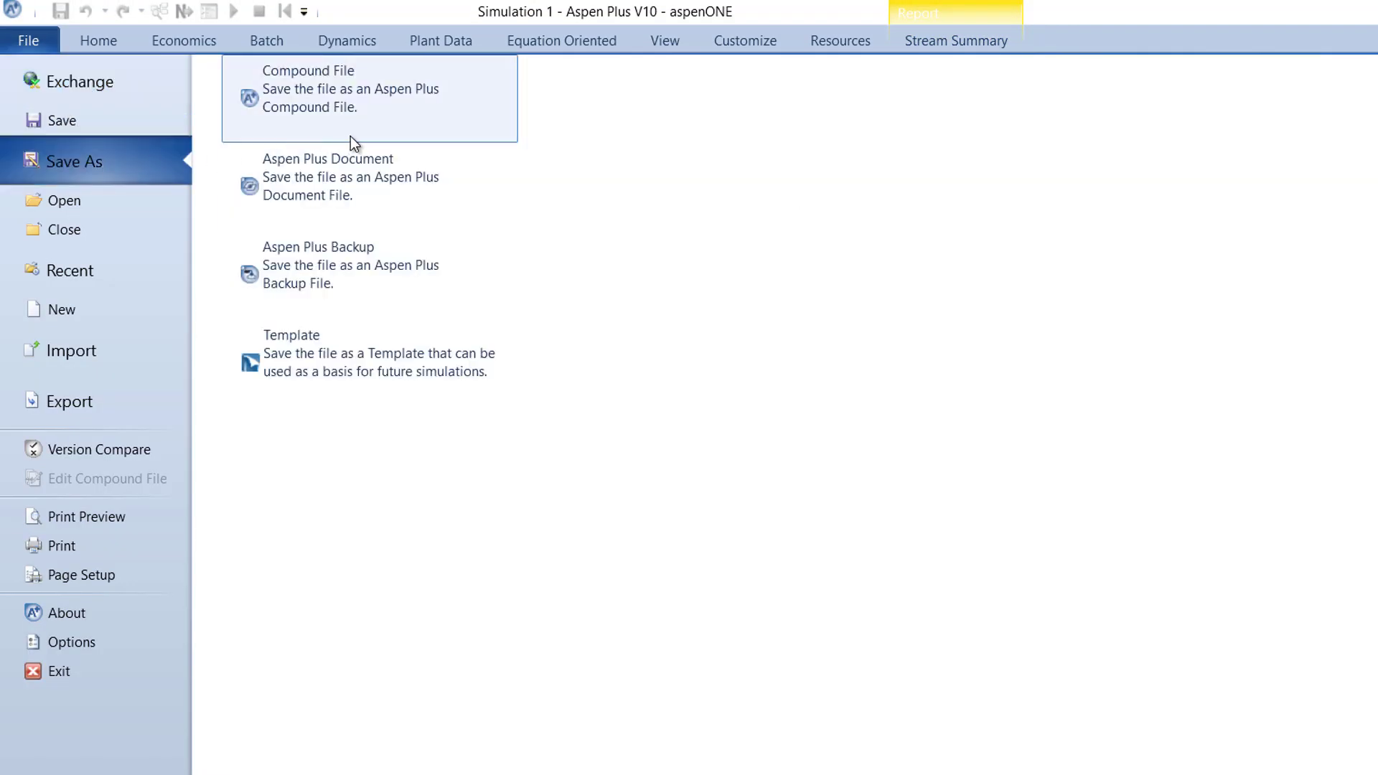
left_click(446, 134)
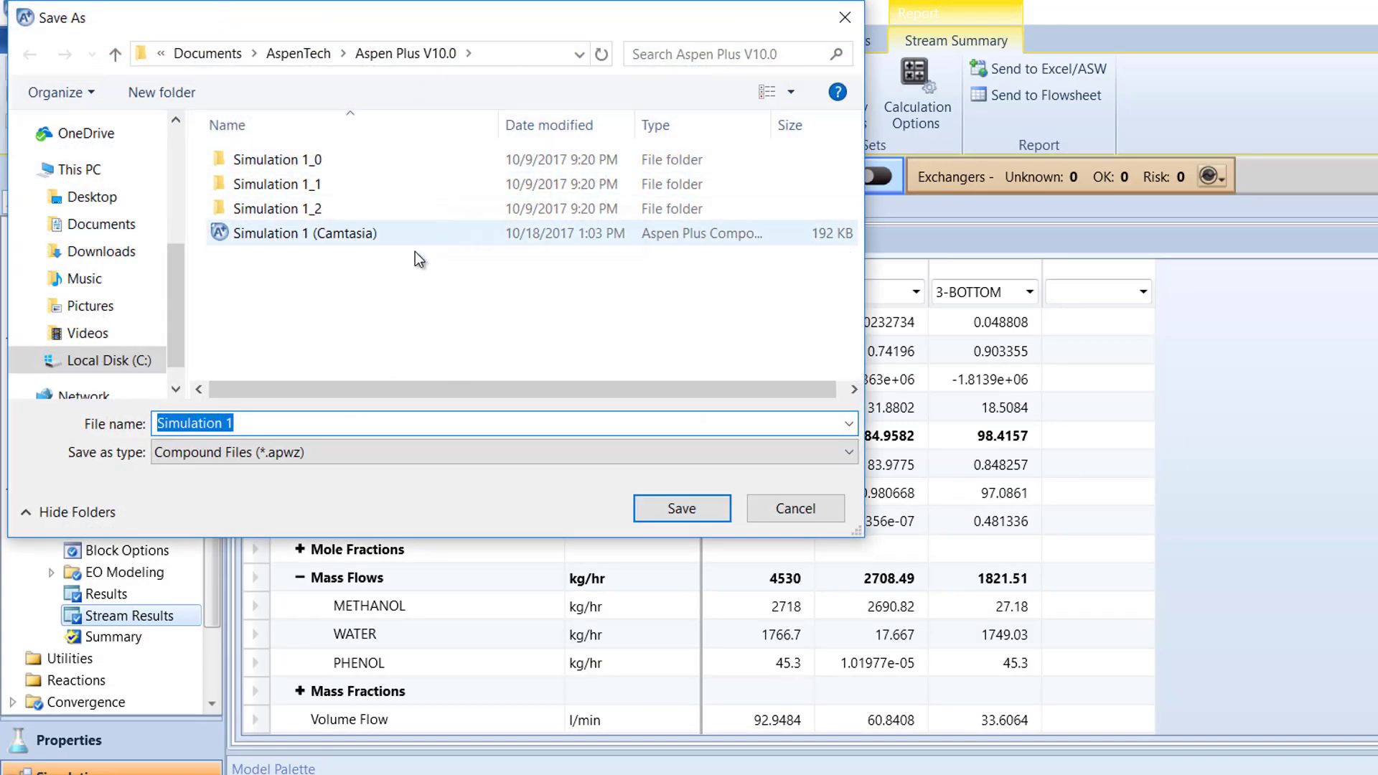
type("DST")
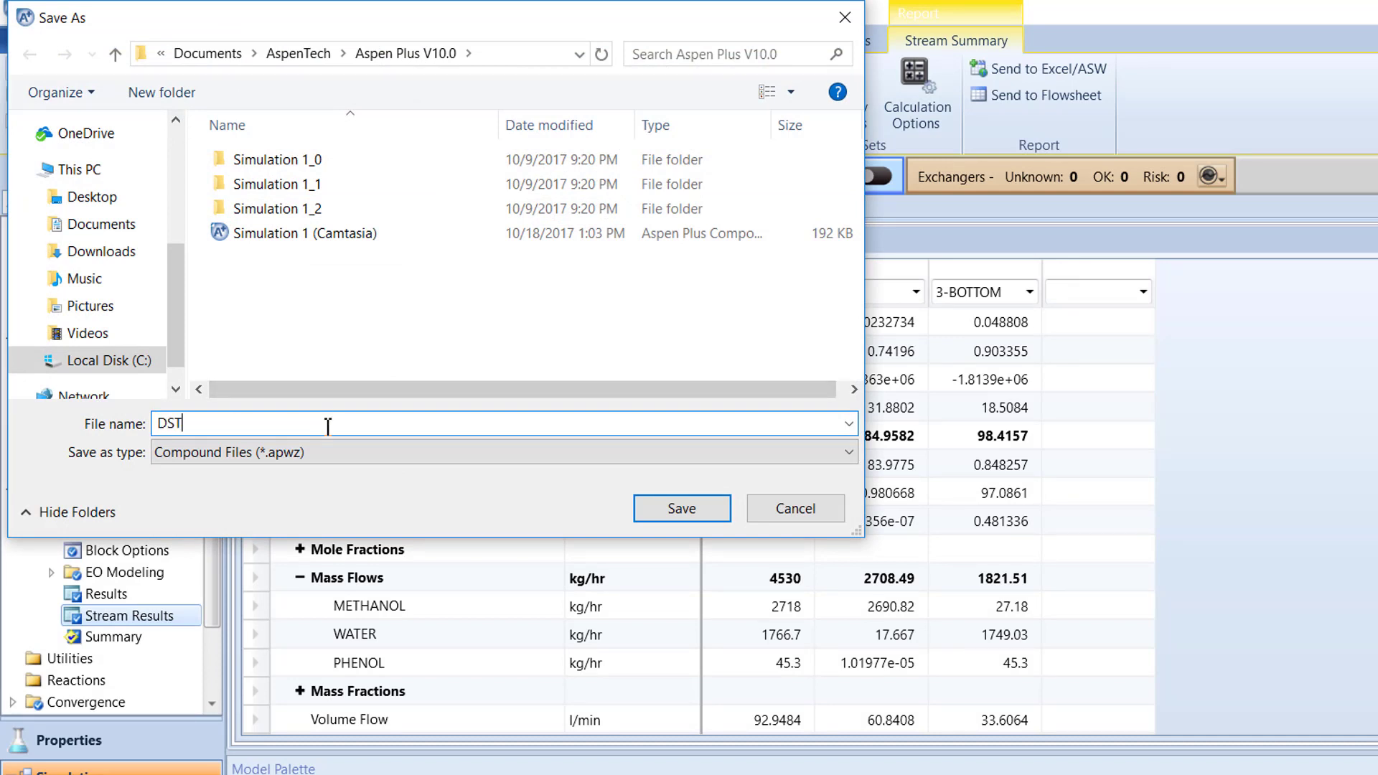
type("WU")
left_click(325, 446)
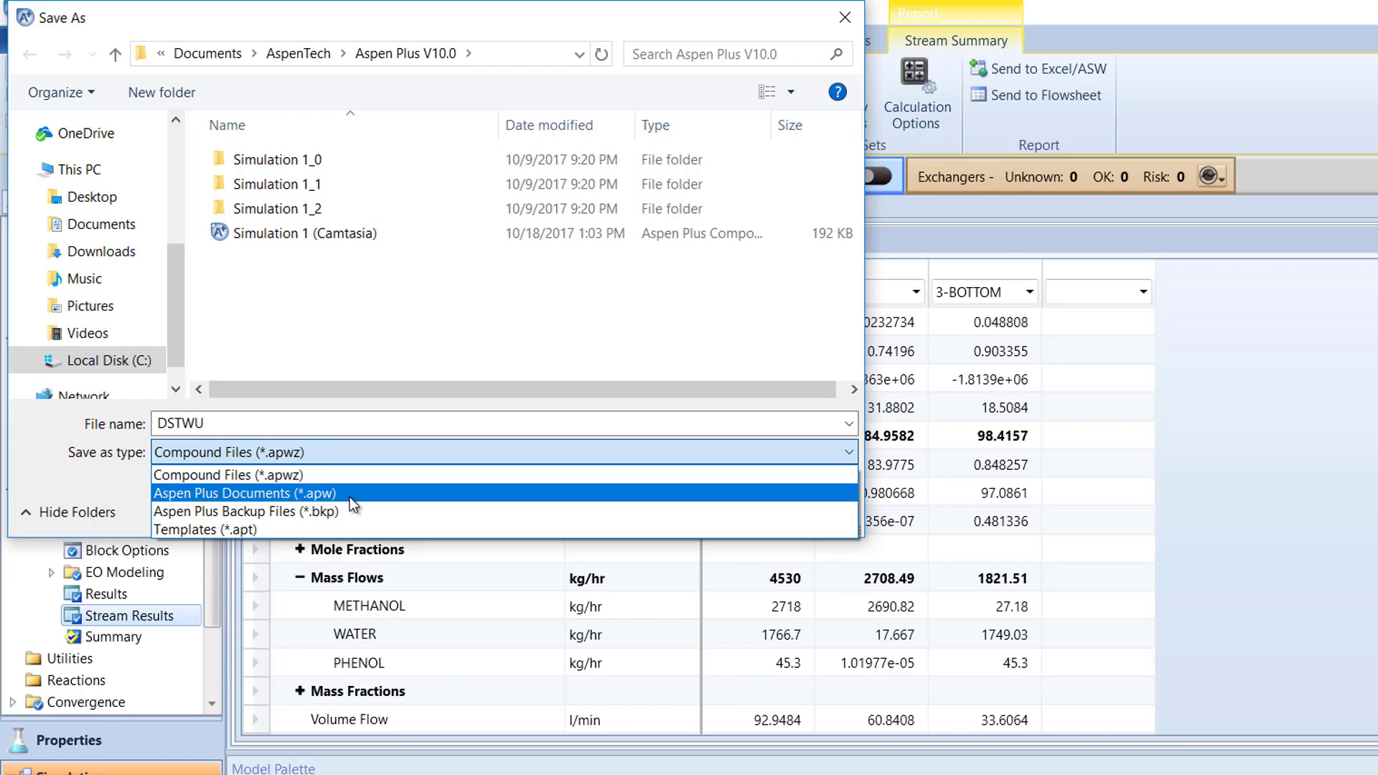
left_click(350, 496)
left_click(699, 520)
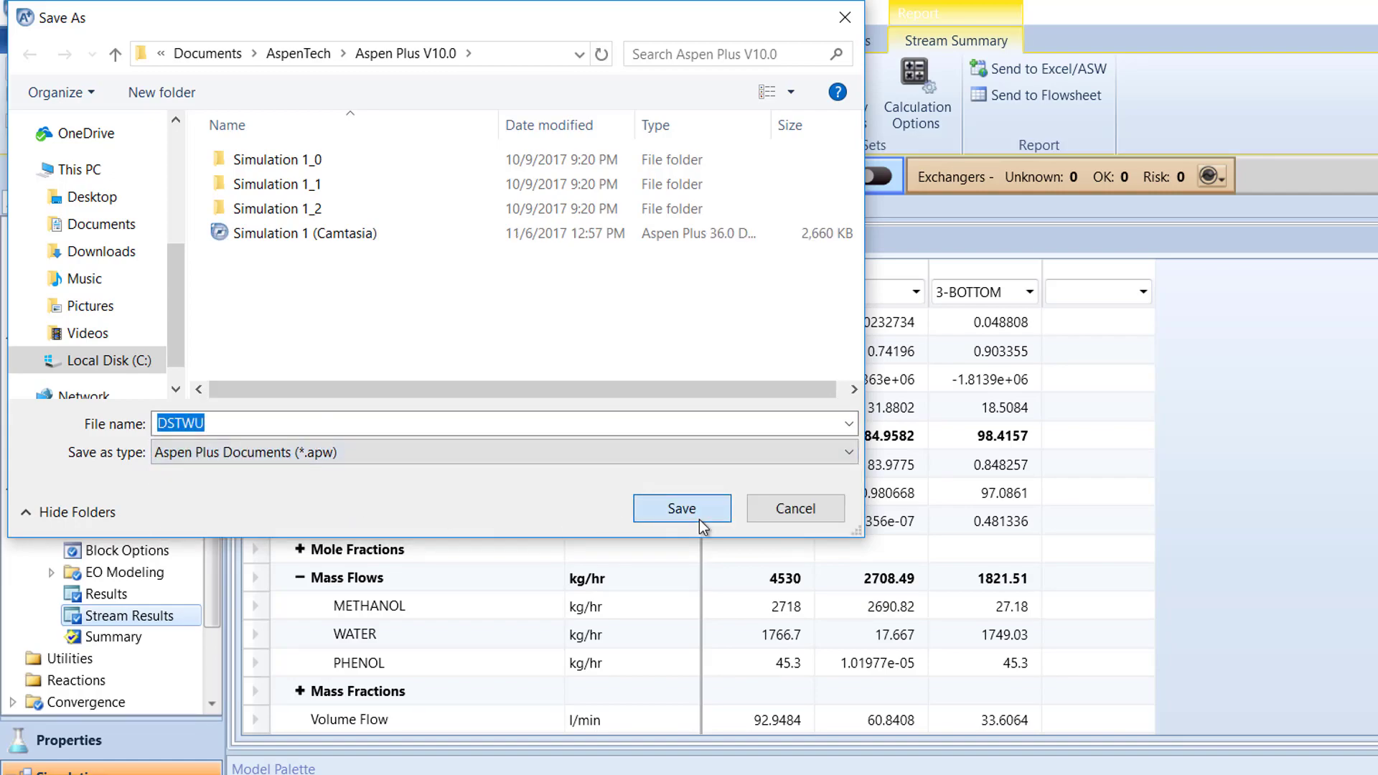